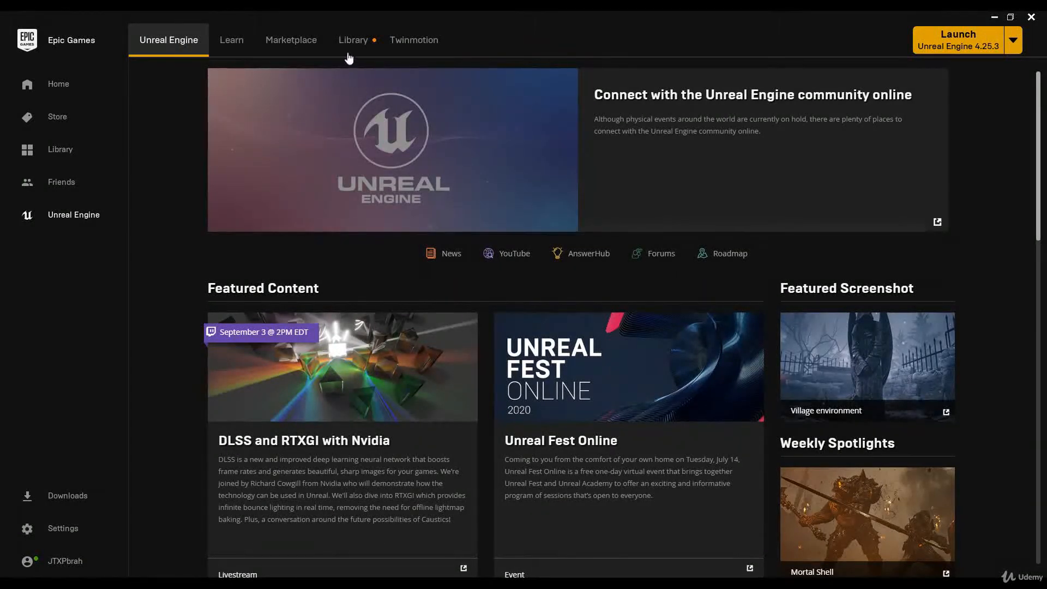
Launch Unreal Engine 4.25.3 and create a Games project named SoulsRPGremaster from the Third Person template
left_click(352, 52)
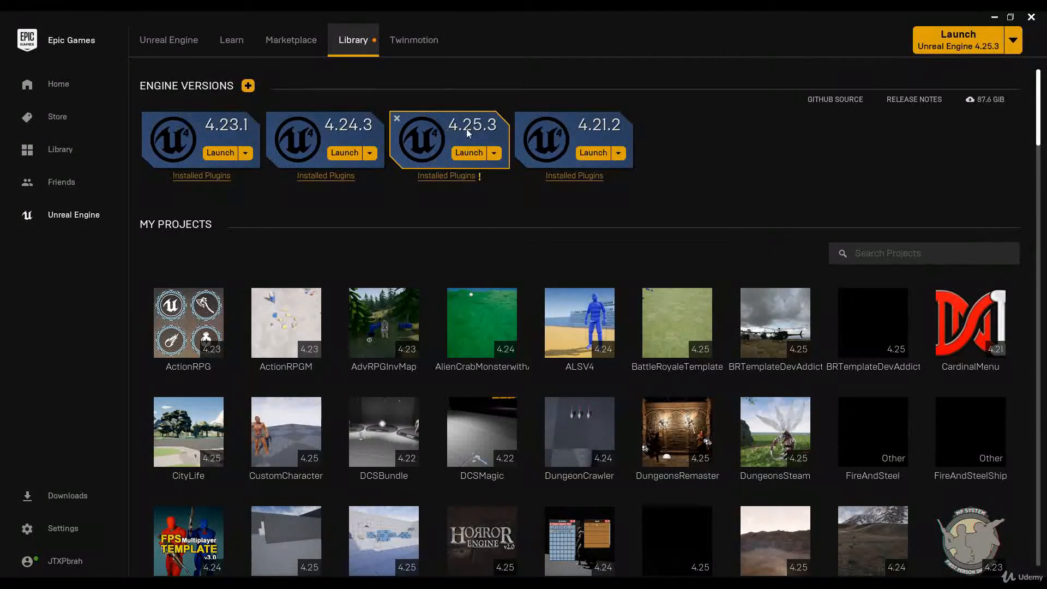
left_click(463, 154)
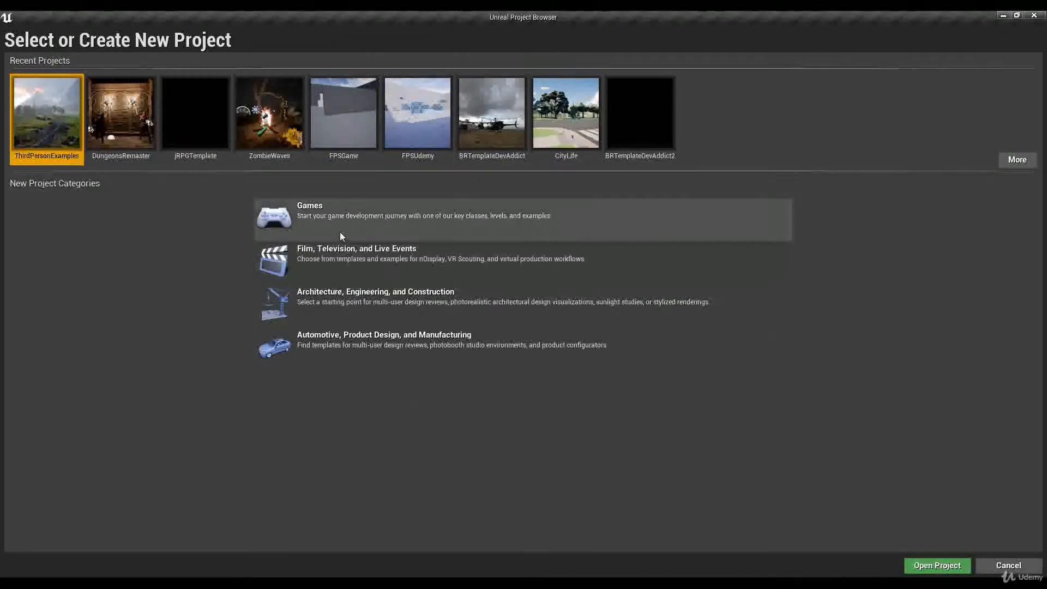
left_click(397, 219)
left_click(864, 565)
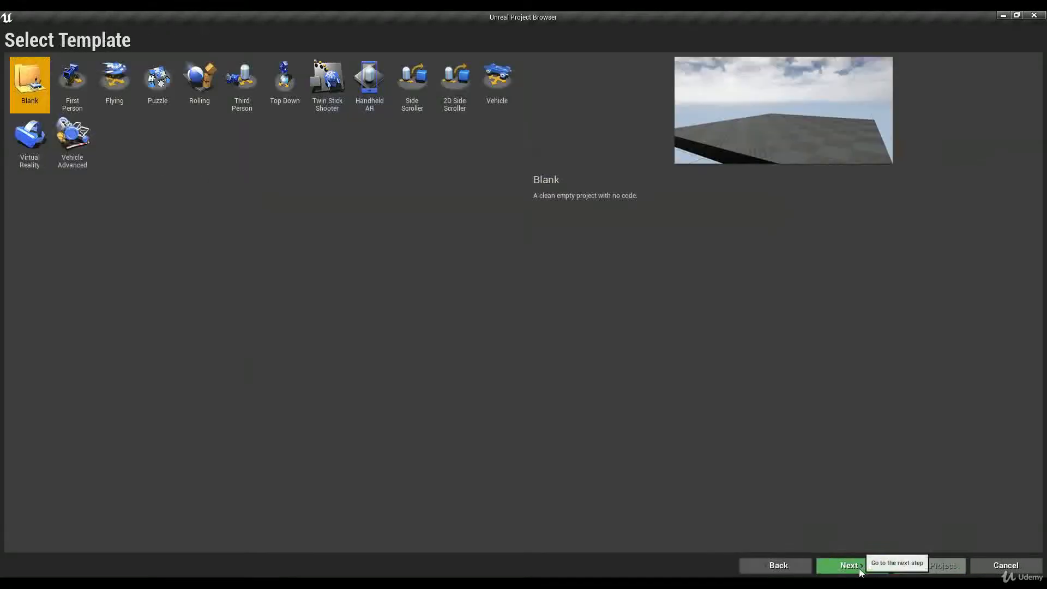
left_click(242, 88)
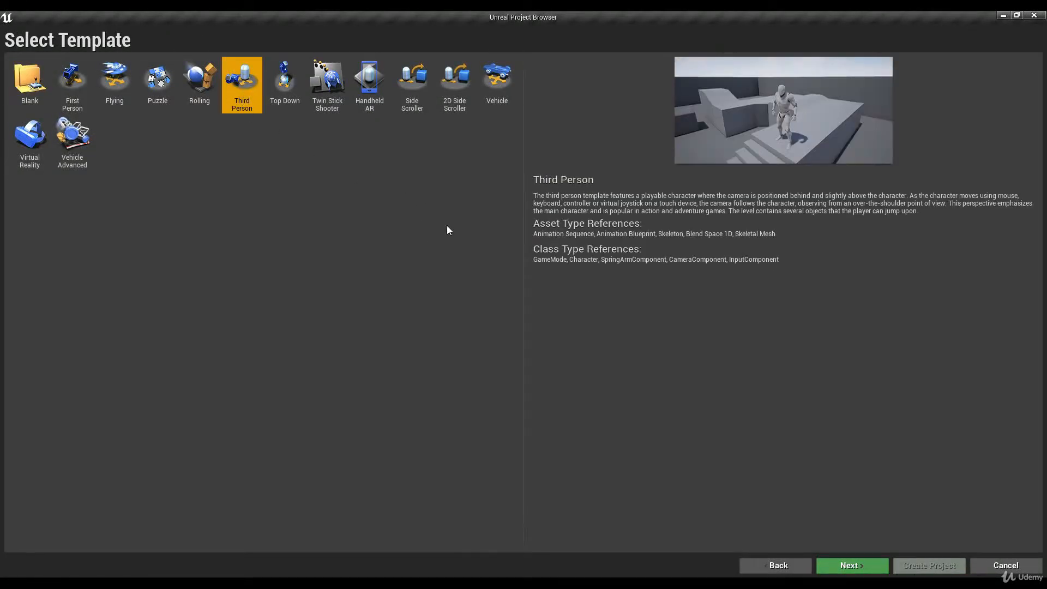
left_click(850, 565)
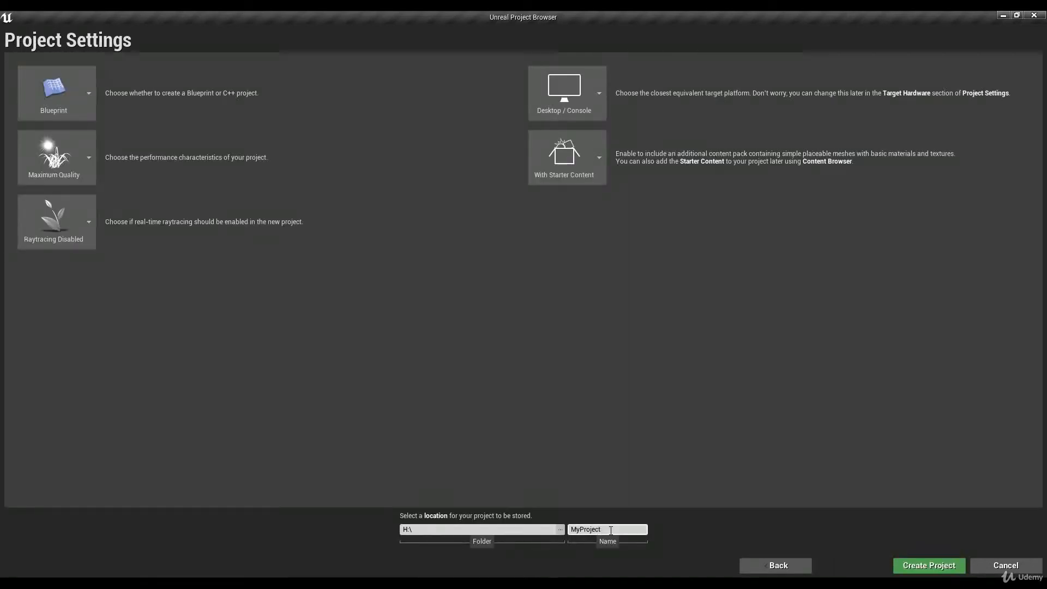
type("SoulsRPGremaster")
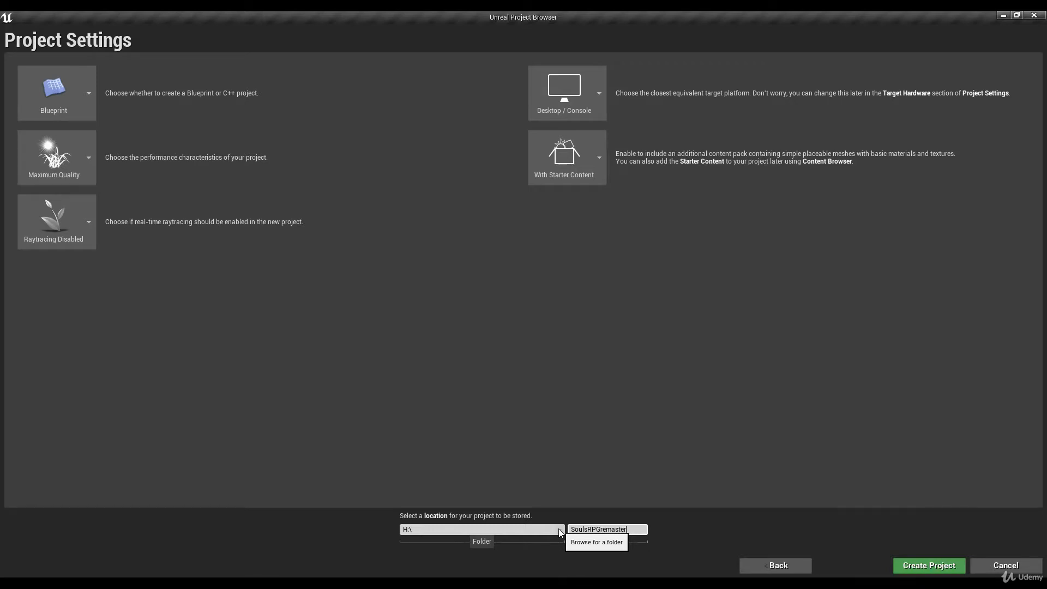
left_click(917, 570)
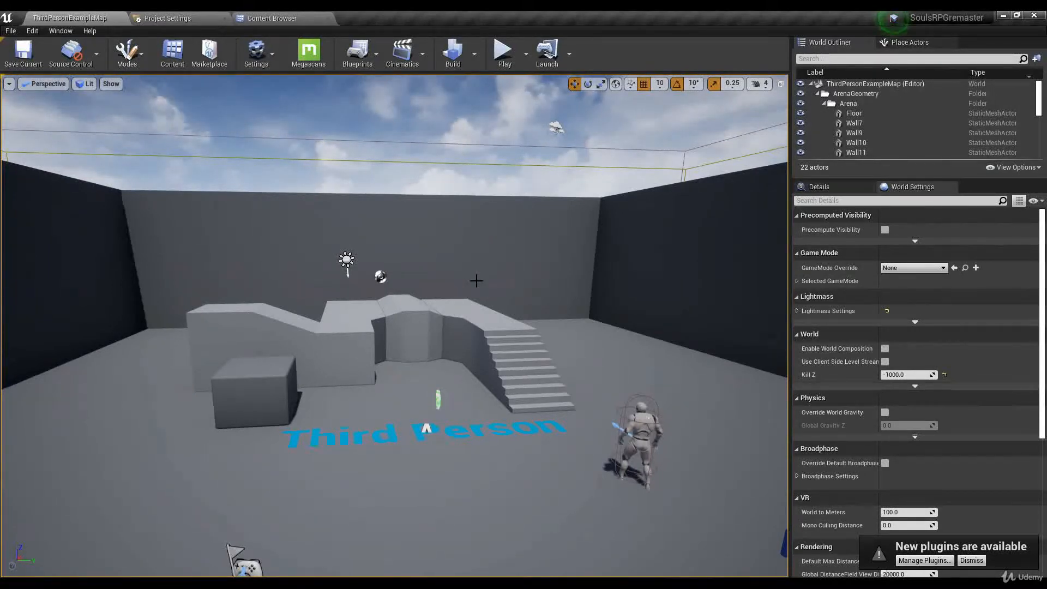
Create a new level from the template that includes a floor, a sky sphere and a player start
mouse_move(495, 332)
right_mouse_down()
mouse_move(584, 331)
mouse_move(498, 326)
right_mouse_up()
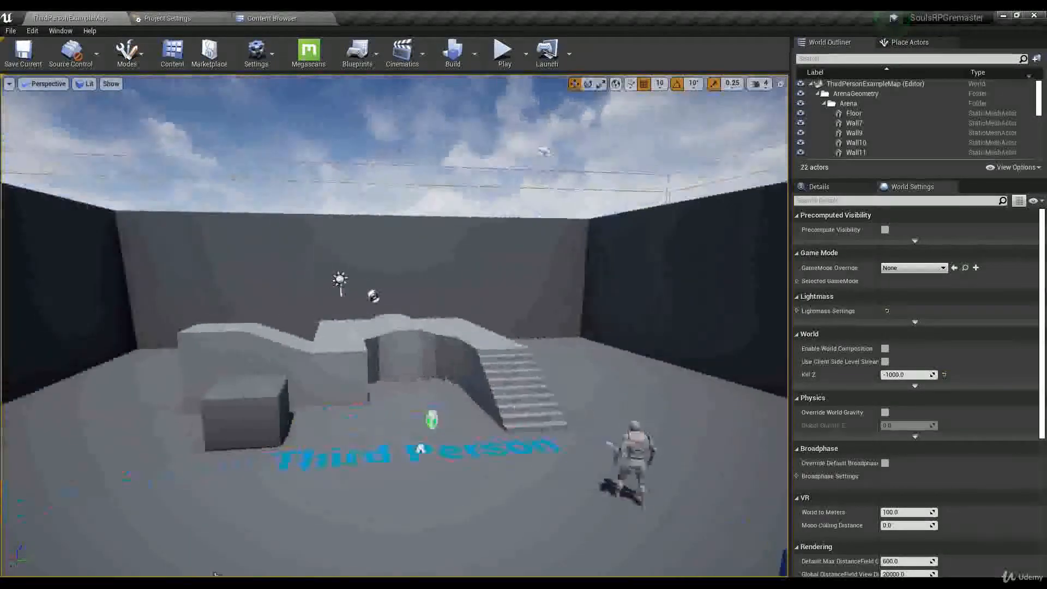
left_click(10, 30)
left_click(33, 44)
left_click(435, 264)
left_click(10, 30)
left_click(10, 30)
left_click(393, 322)
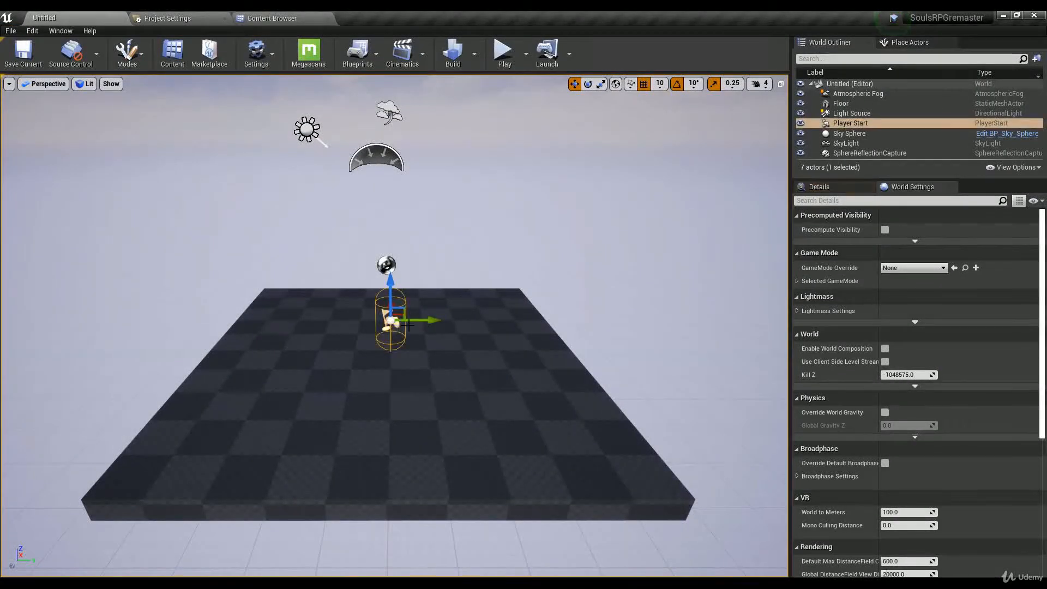
Scale the floor up along both horizontal axes so it becomes a large ground plane
left_click(429, 377)
key("r")
mouse_move(429, 376)
right_mouse_down()
mouse_move(489, 377)
mouse_move(428, 371)
right_mouse_up()
left_click_drag(441, 358, 507, 358)
right_click_drag(442, 358, 297, 357)
left_click_drag(371, 325, 464, 328)
right_click_drag(299, 338, 421, 312)
mouse_move(319, 315)
right_mouse_down()
mouse_move(310, 328)
mouse_move(299, 319)
mouse_move(314, 328)
right_mouse_up()
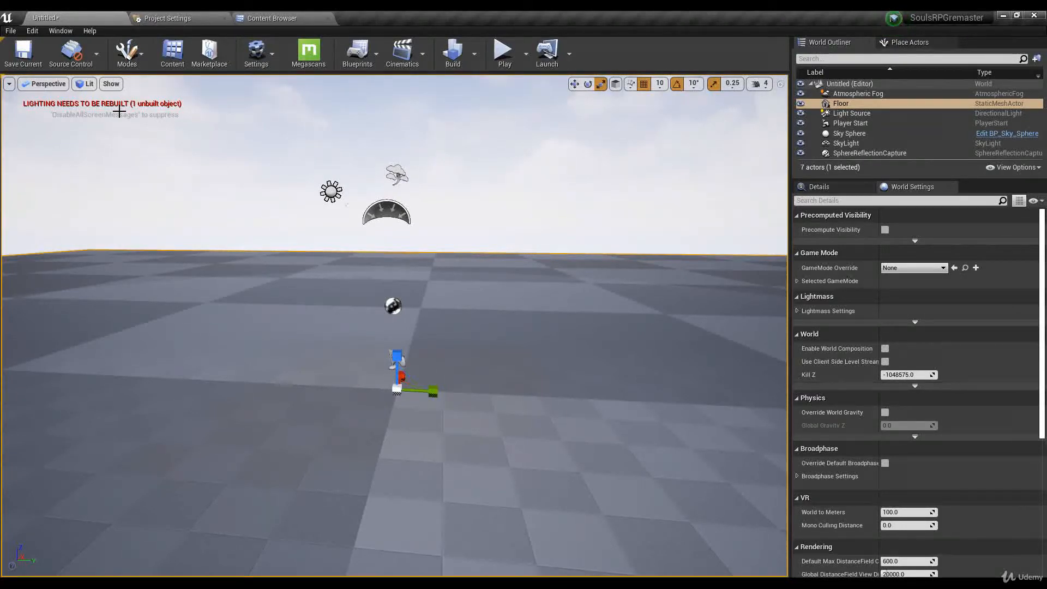
Start saving the level and create a folder named Maps under Content
left_click(11, 31)
left_click(60, 15)
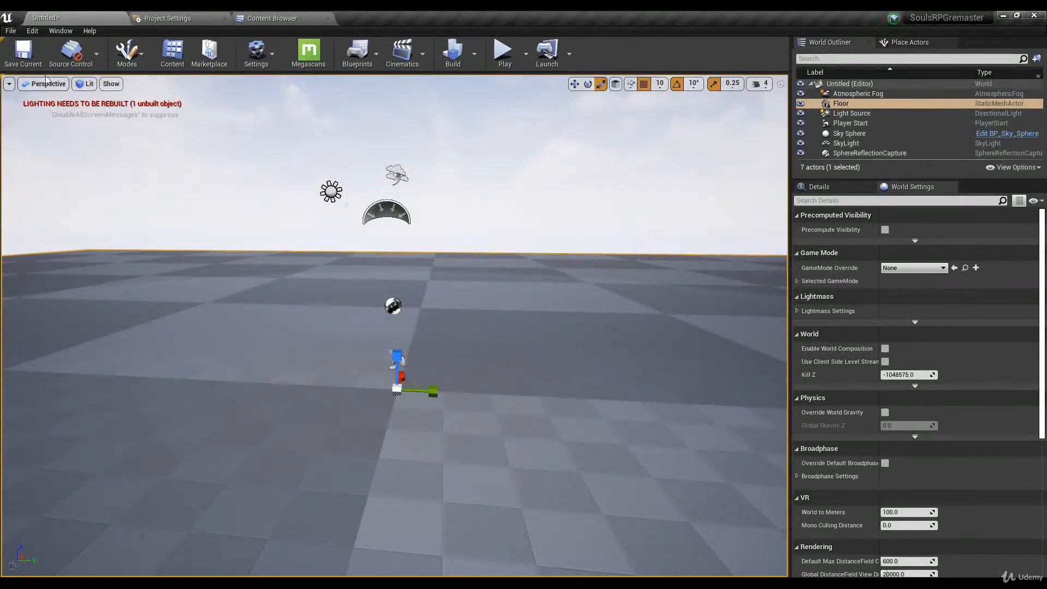
left_click(10, 31)
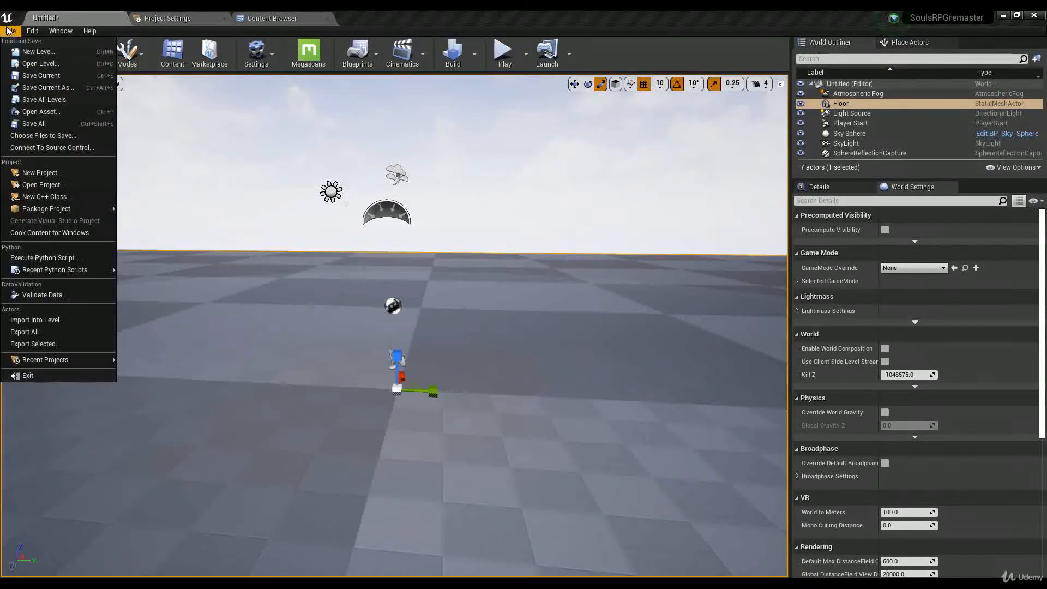
left_click(50, 123)
right_click(468, 244)
left_click(501, 259)
type("Maps")
key("Return")
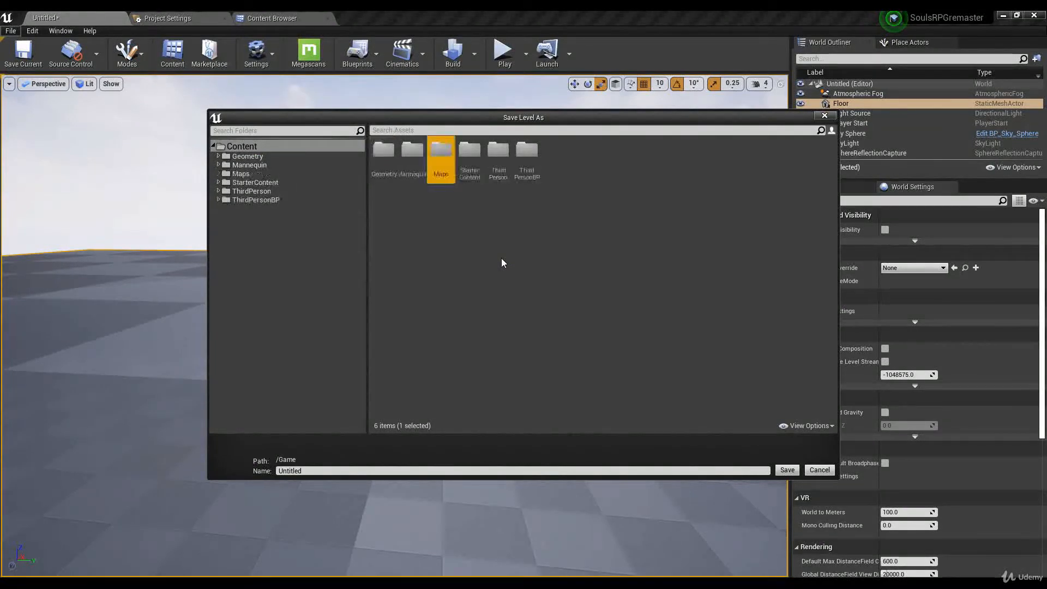
Save the level as TestingLevel in the Maps folder
left_click(245, 150)
left_click_drag(313, 471, 262, 473)
double_click(441, 157)
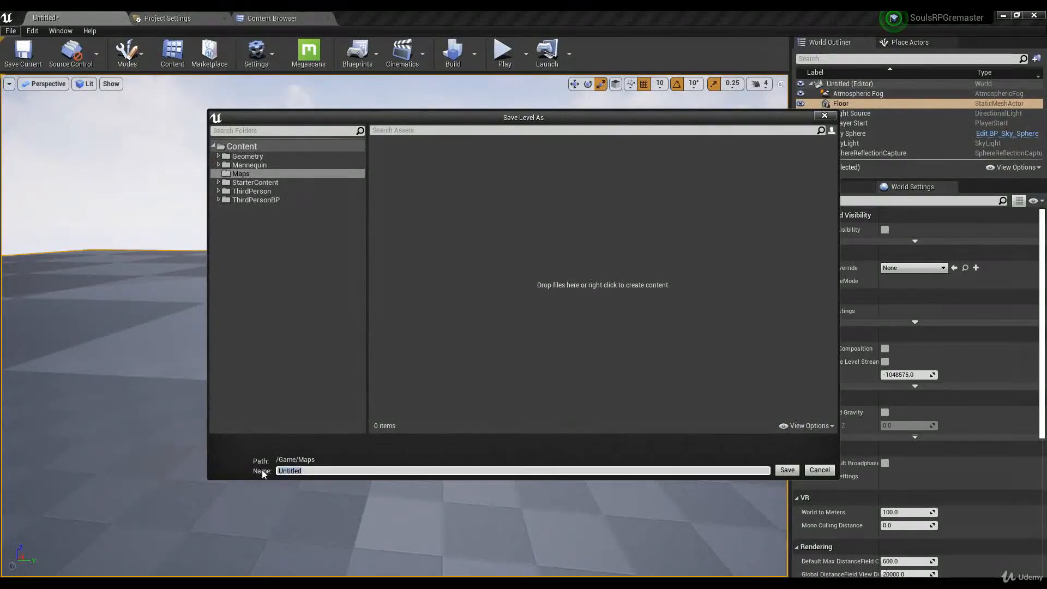
type("TestingLevel")
left_click(789, 472)
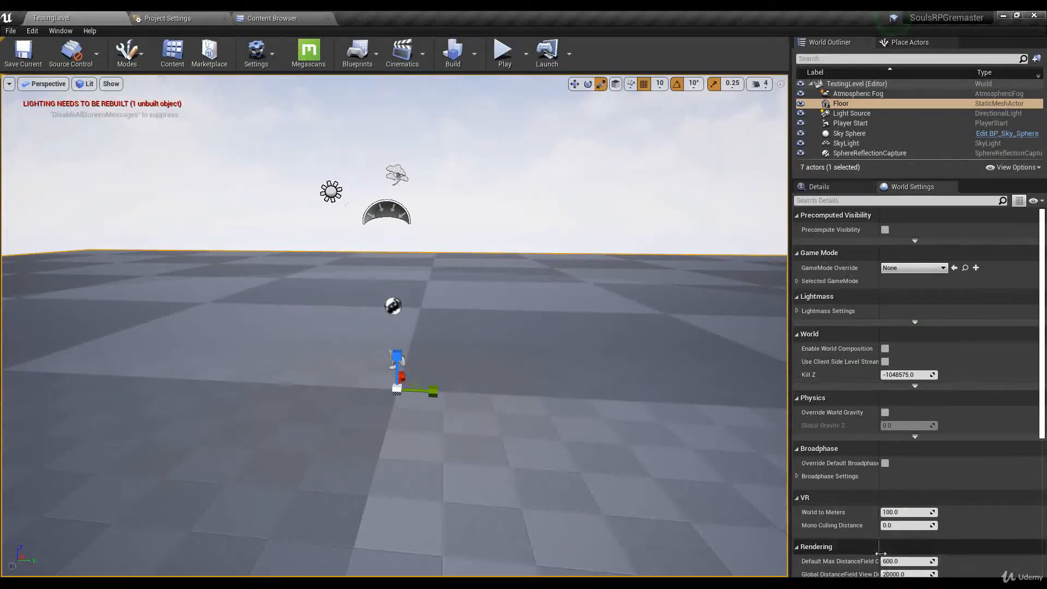
Switch to the Epic Games Launcher, search the Marketplace for greystone and open the Paragon: Greystone page
left_click(924, 586)
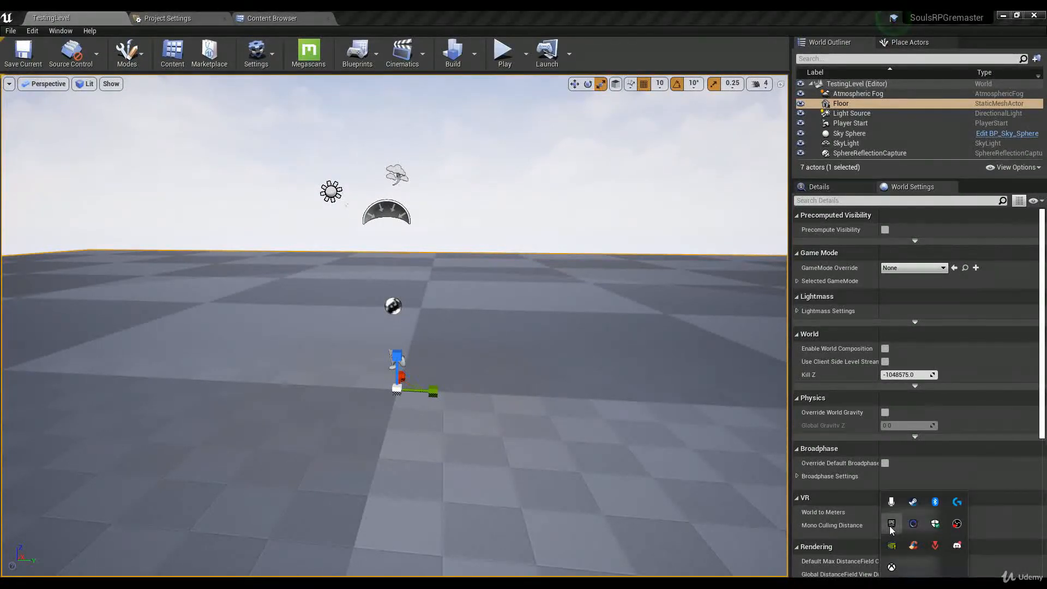
double_click(890, 525)
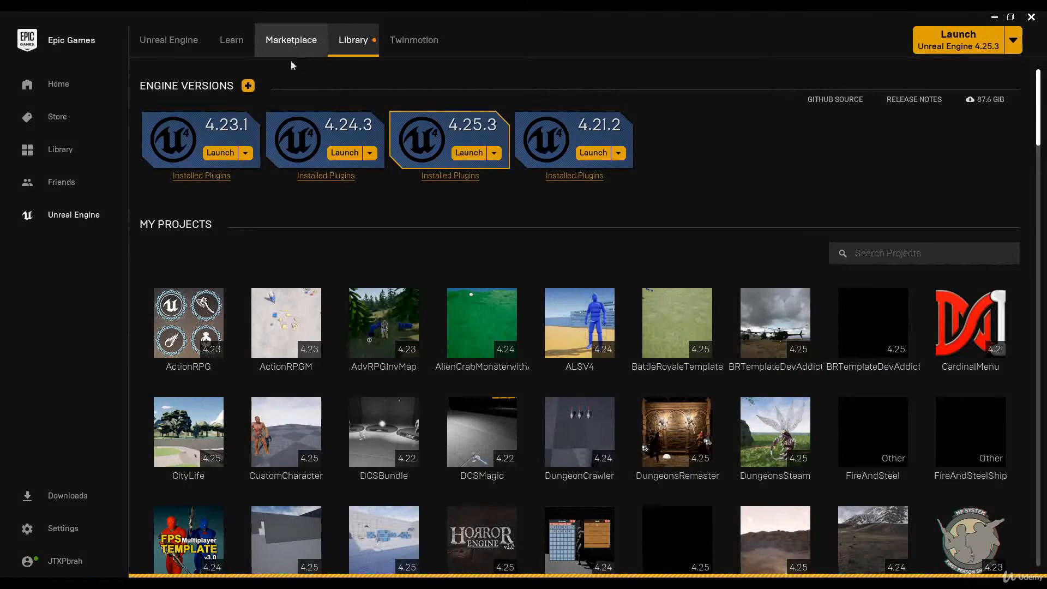
left_click(280, 50)
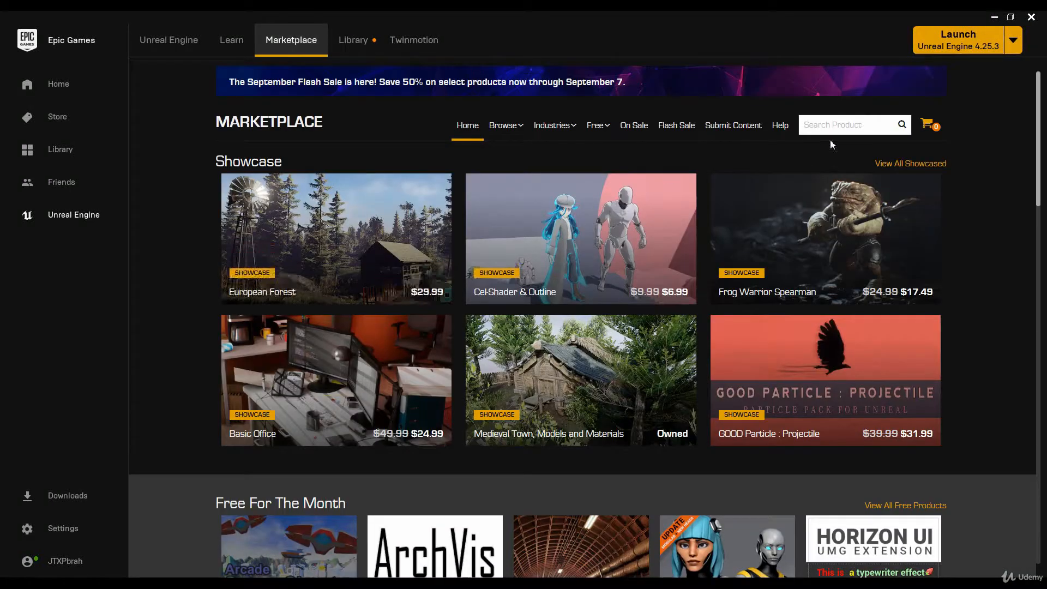
left_click(830, 126)
type("greystone")
key("Return")
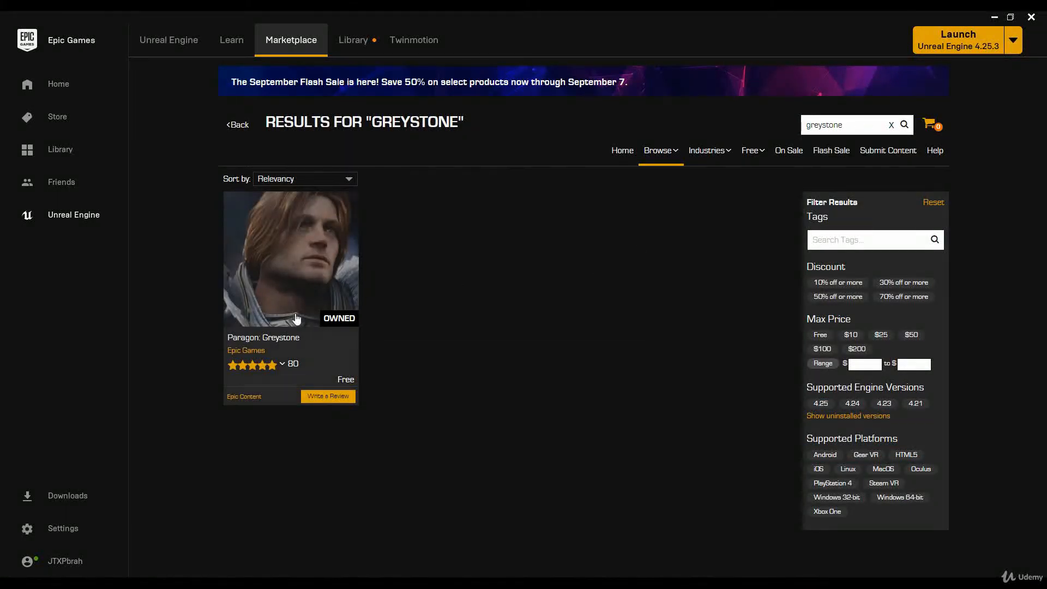
left_click(295, 277)
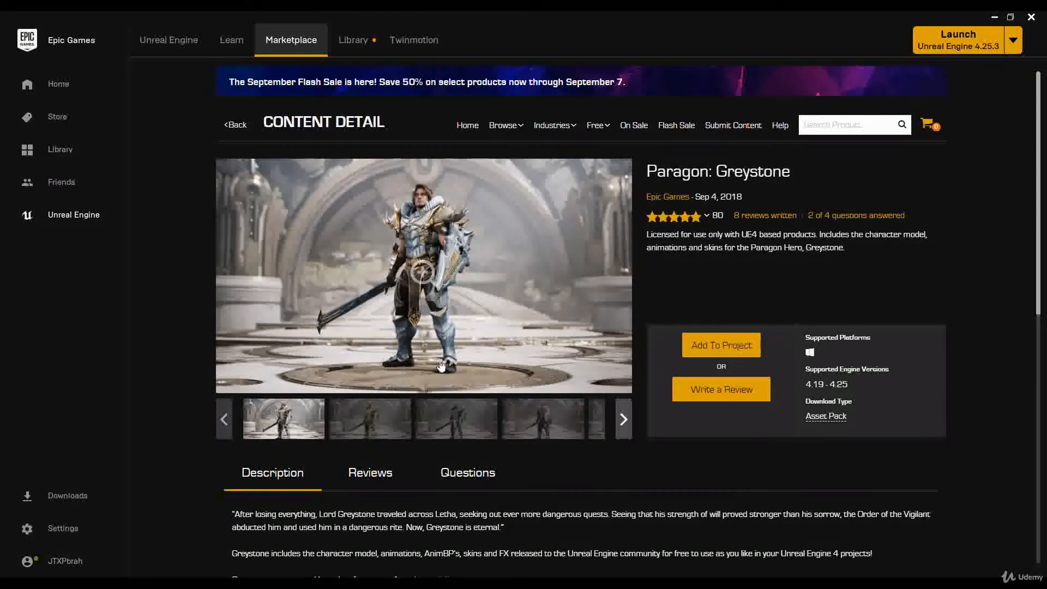
Add the Paragon: Greystone asset pack to the SoulsRPGremaster project
left_click(720, 354)
left_click_drag(683, 235, 682, 326)
left_click(515, 327)
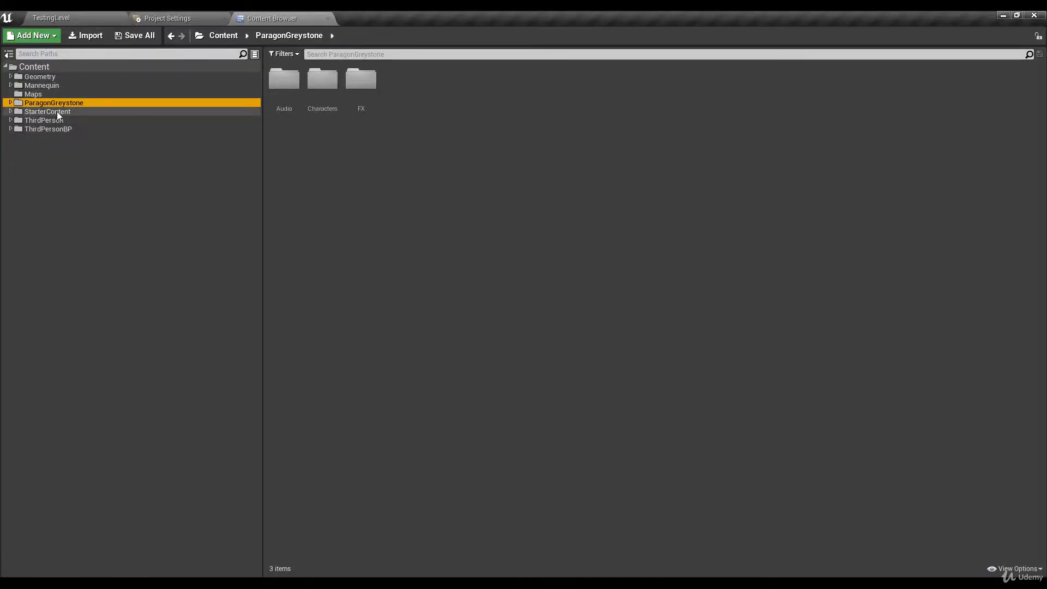
Browse the project's content folders and examine what the ParagonGreystone folder contains
left_click(59, 94)
left_click(82, 103)
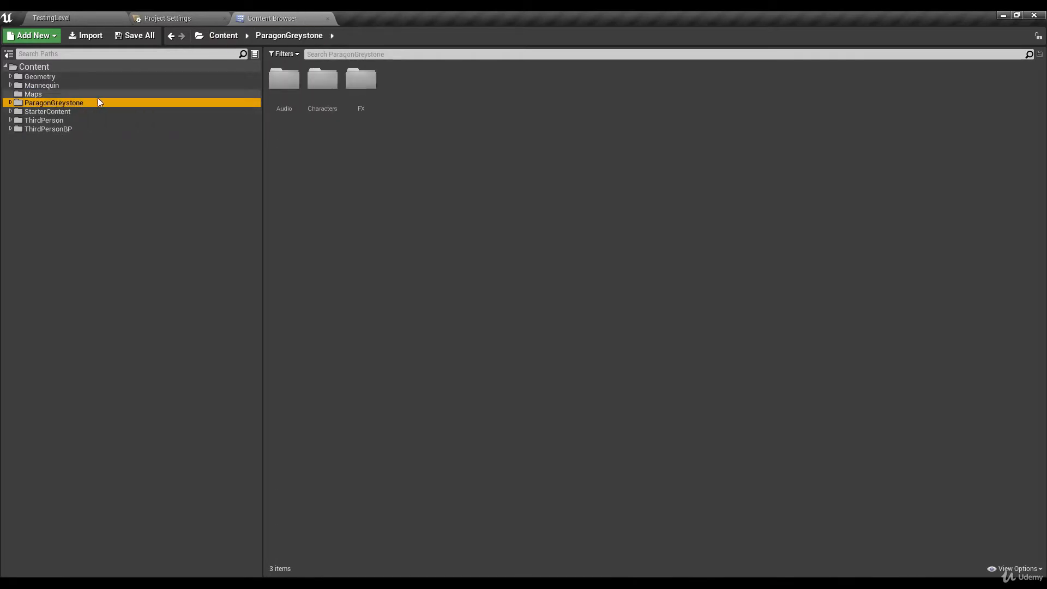
left_click(55, 68)
left_click(400, 104)
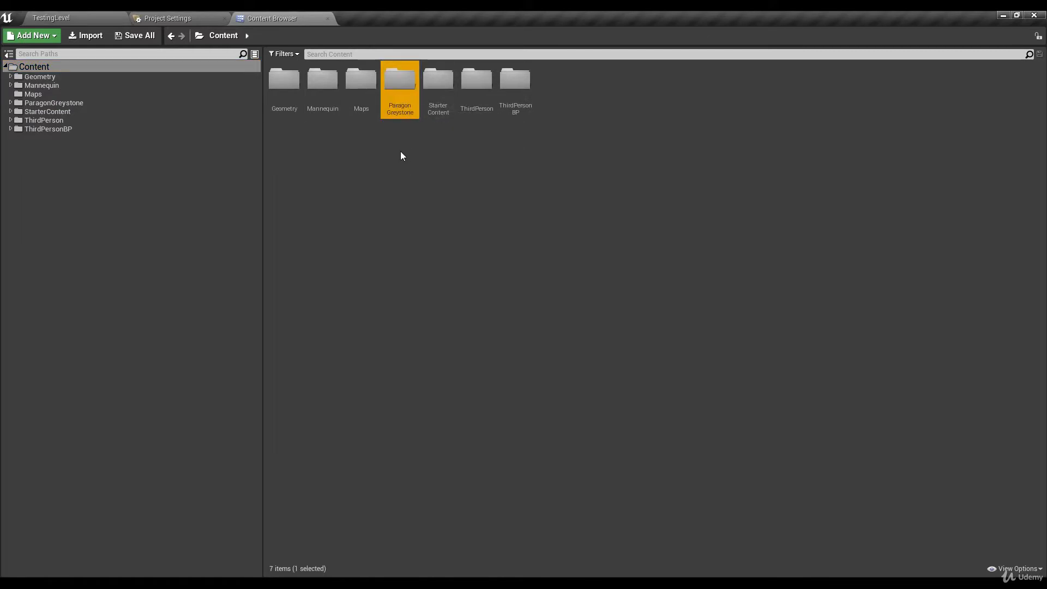
double_click(393, 93)
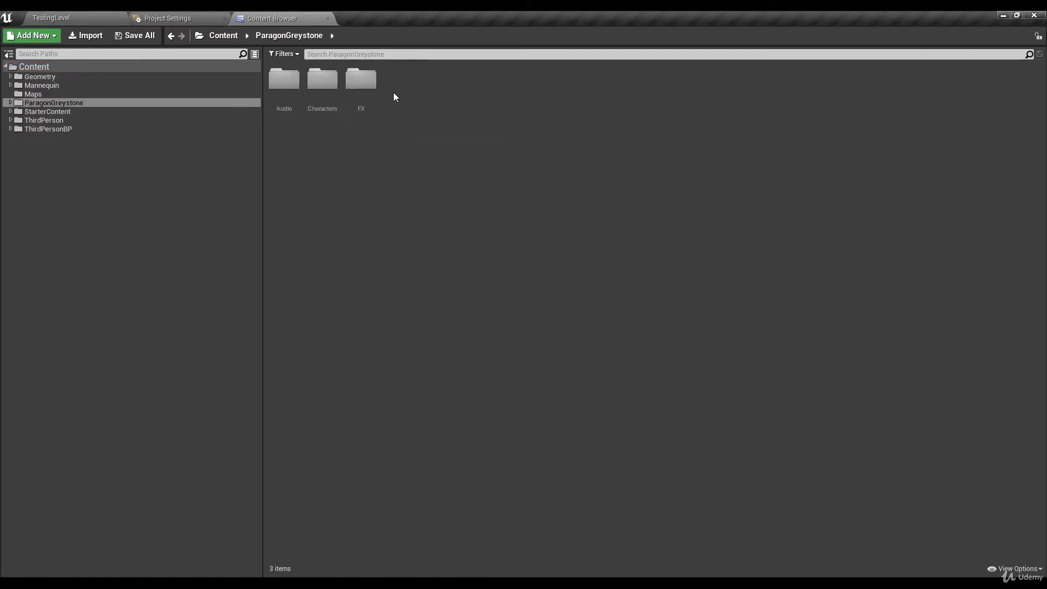
left_click(50, 103)
left_click(9, 103)
left_click(9, 104)
left_click(59, 120)
left_click(61, 104)
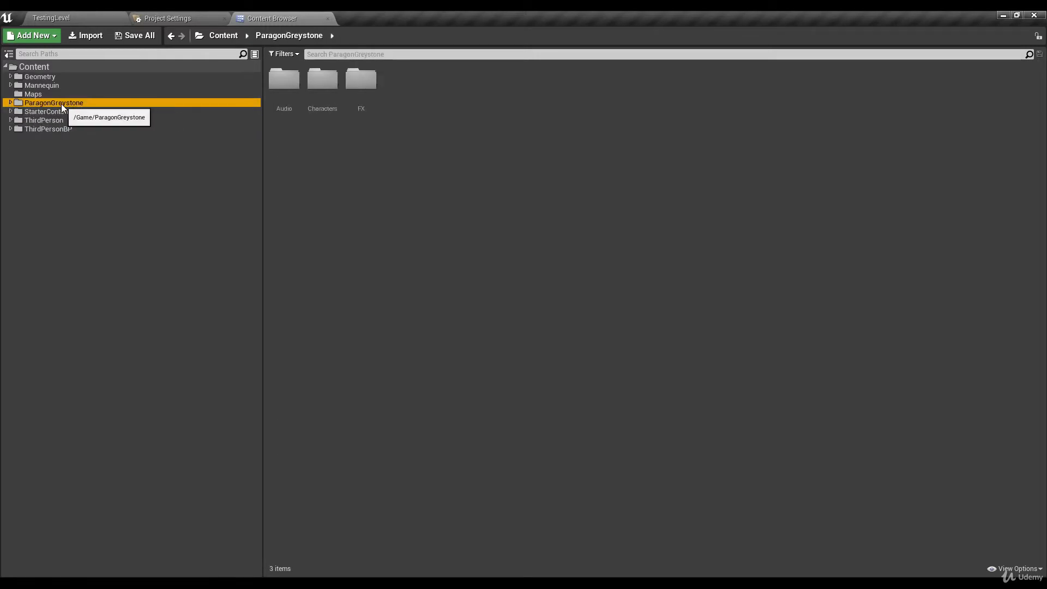
Filter the ParagonGreystone folder by Level to look at its maps, and clear that filter
left_click(284, 54)
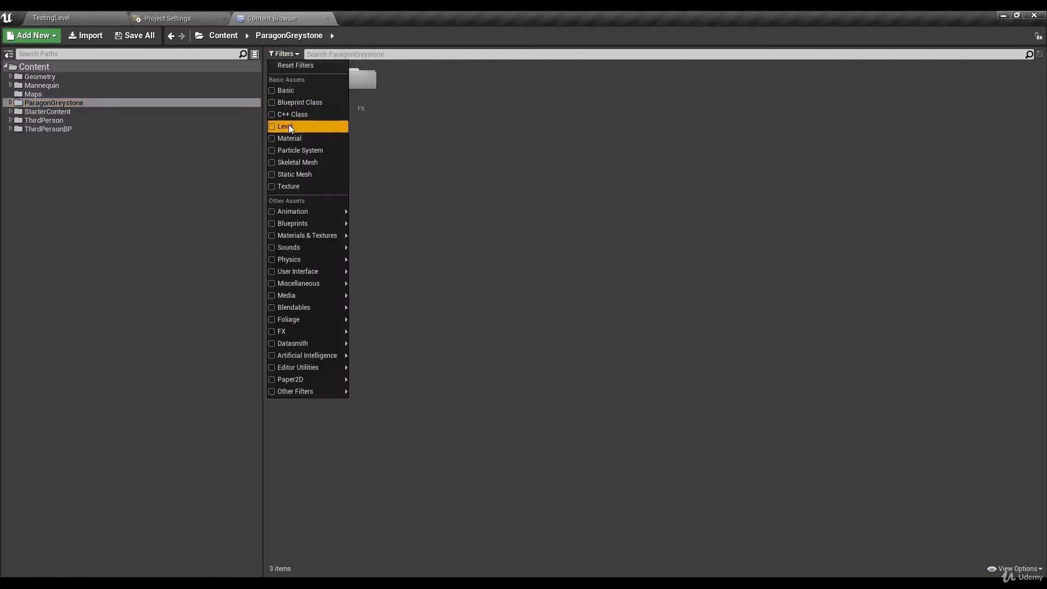
left_click(272, 127)
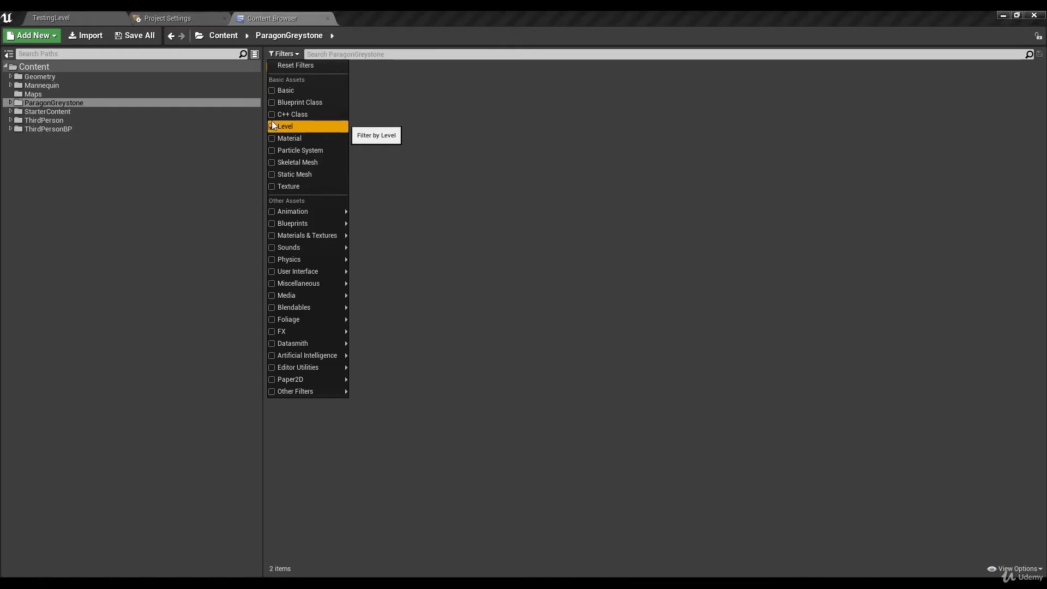
left_click(285, 54)
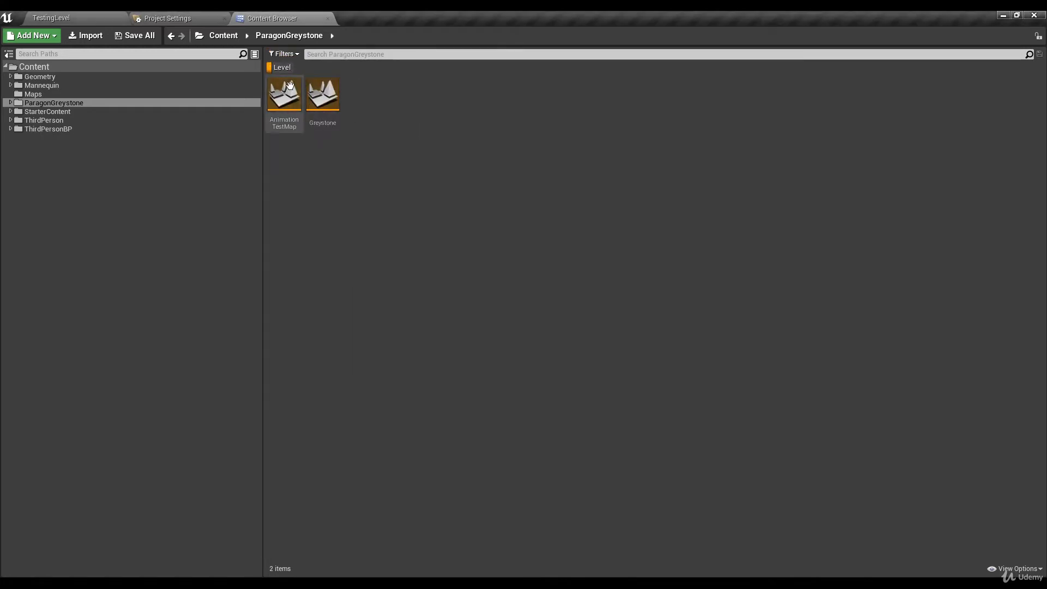
left_click(295, 55)
left_click(271, 129)
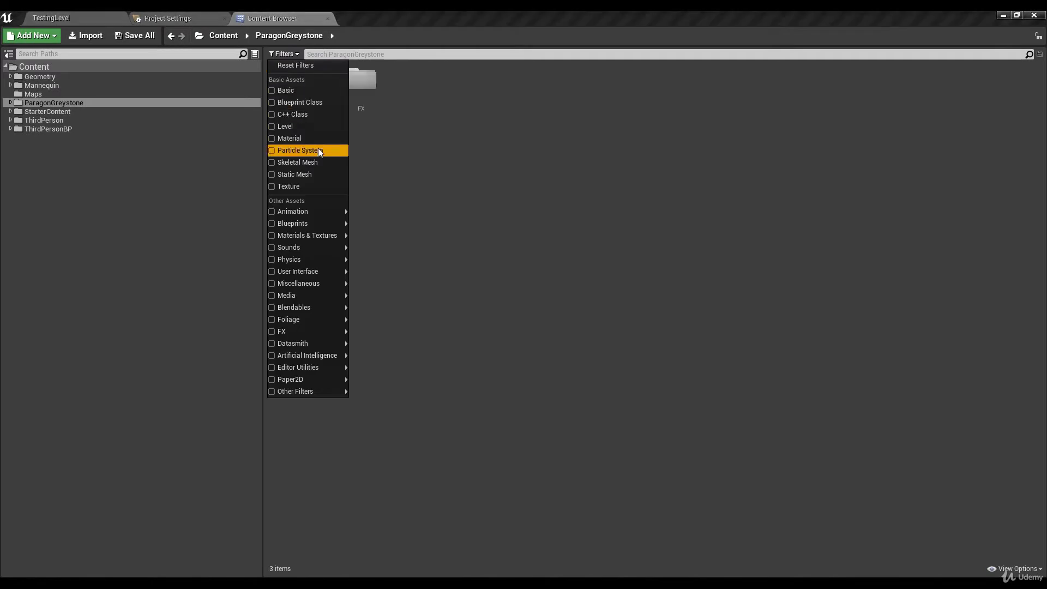
Filter the ParagonGreystone folder by Skeletal Mesh and look through the Greystone character meshes
left_click(281, 163)
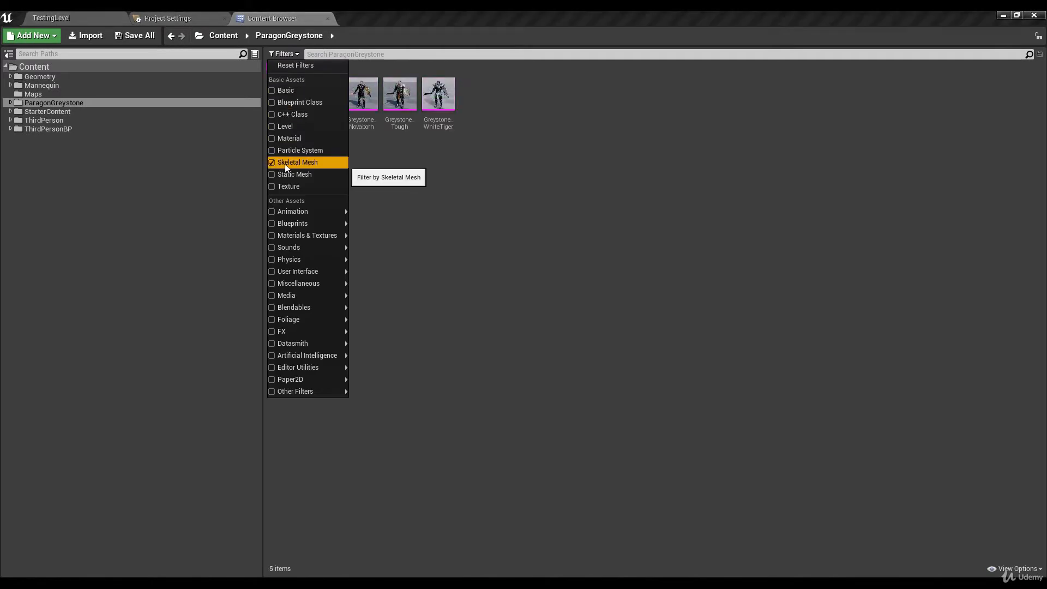
left_click(297, 56)
left_click(444, 97)
left_click(400, 97)
left_click(327, 101)
left_click(280, 104)
Replace the Skeletal Mesh filter with the Level filter and open the Greystone level
left_click(288, 57)
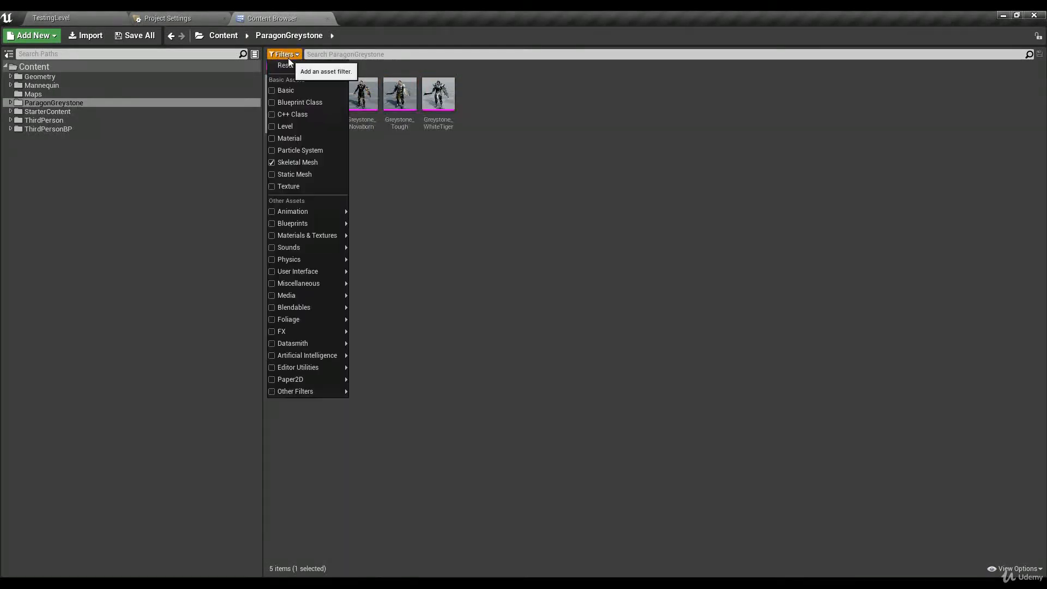
left_click(280, 127)
left_click(271, 163)
left_click(436, 161)
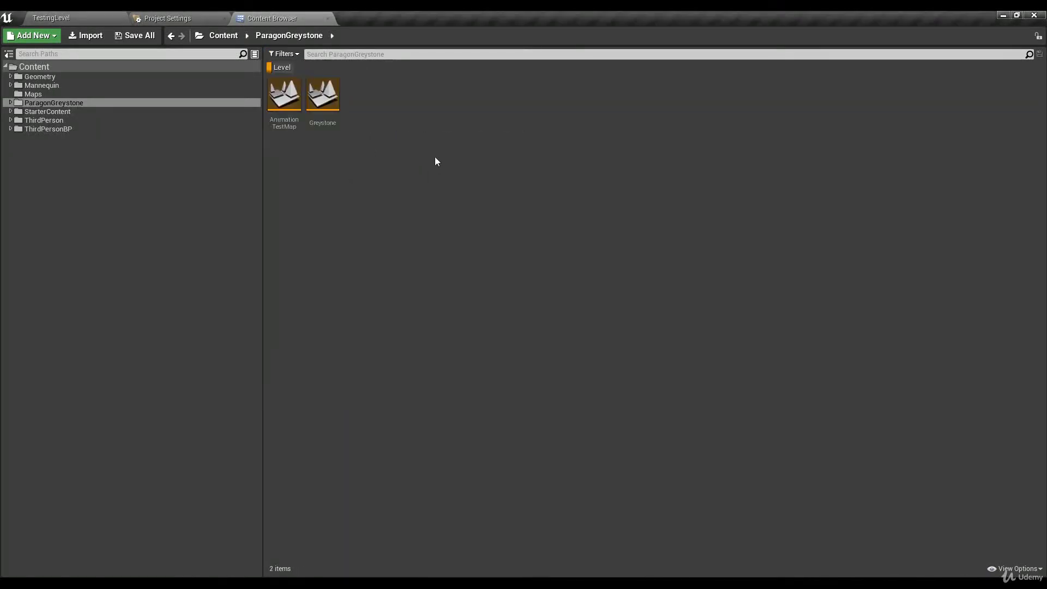
left_click(324, 115)
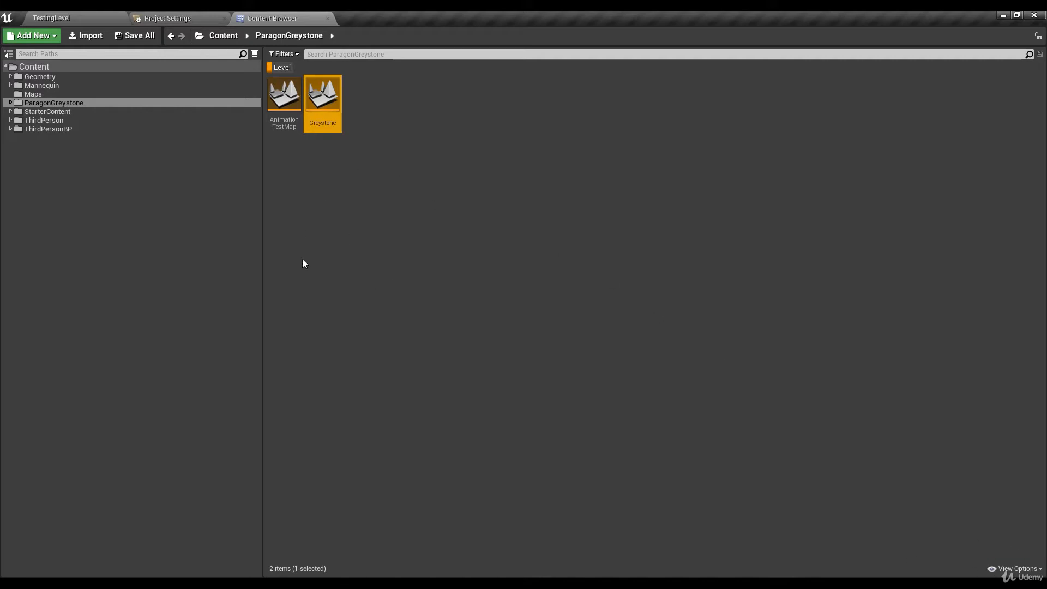
double_click(322, 93)
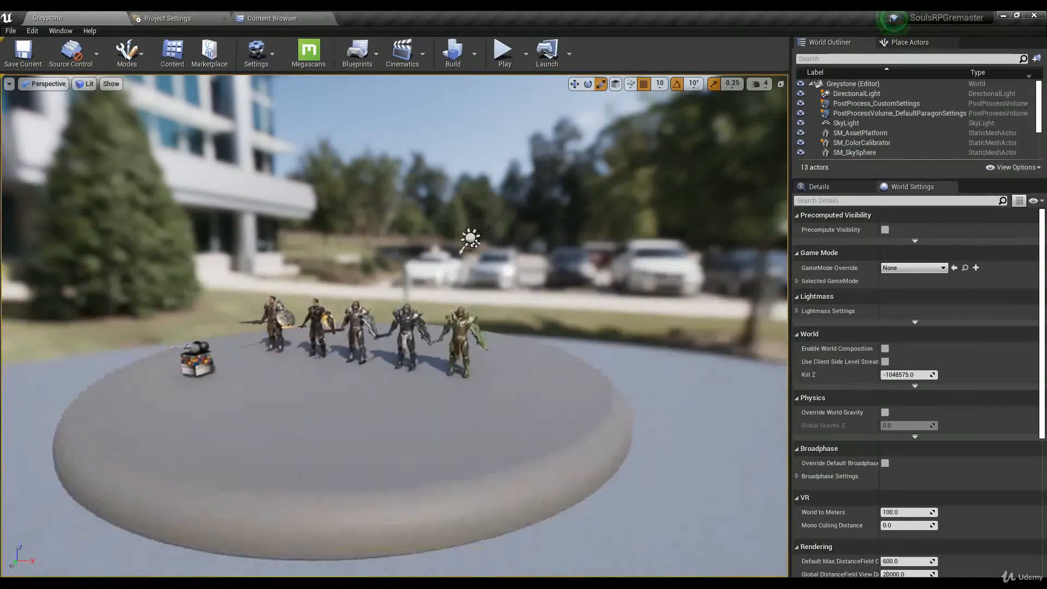
Select the Sword_Tough character in the Greystone level and locate its Greystone_Tough skeletal mesh in the content folders
key("w")
key("a")
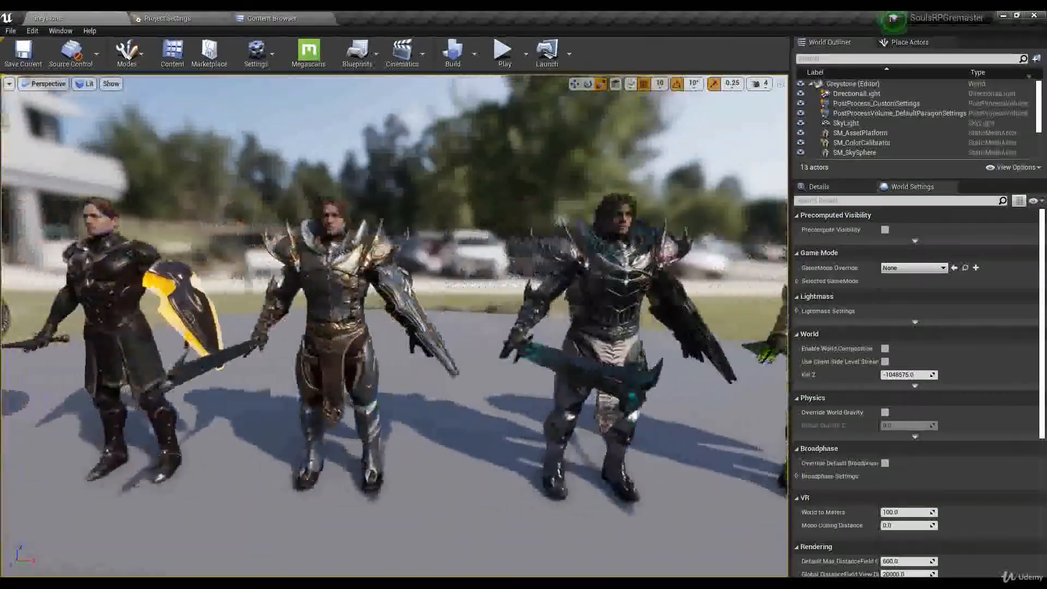
key("d")
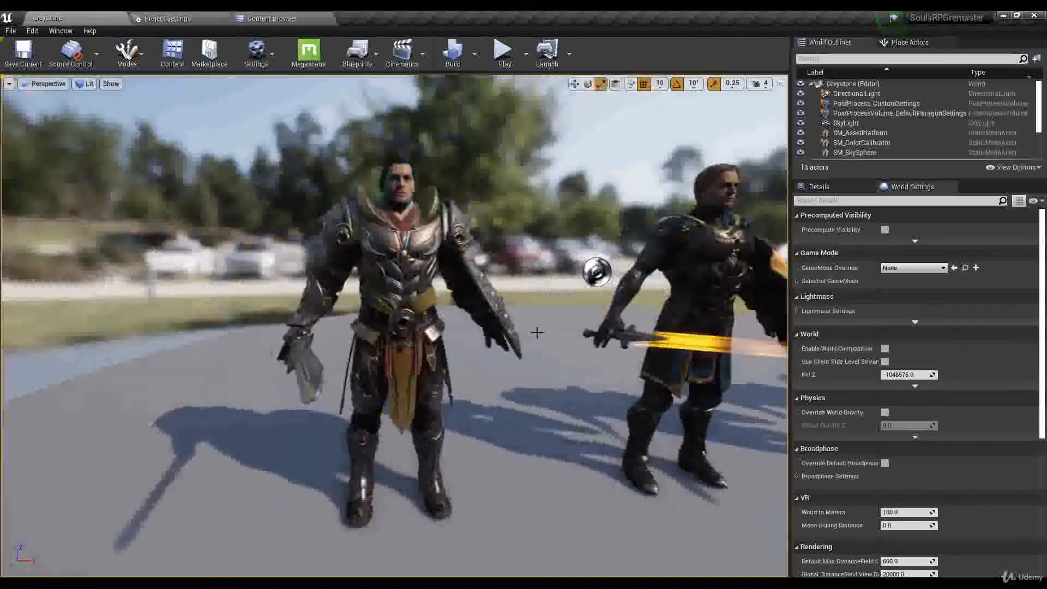
left_click(407, 283)
right_click_drag(406, 283, 458, 286)
key("a")
right_click_drag(521, 378, 583, 376)
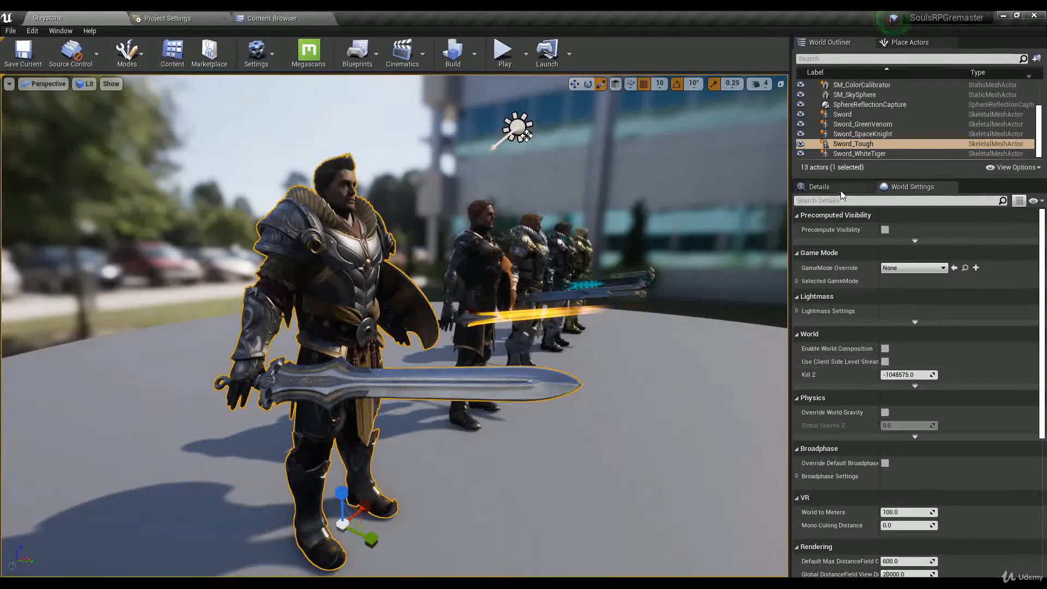
left_click(819, 186)
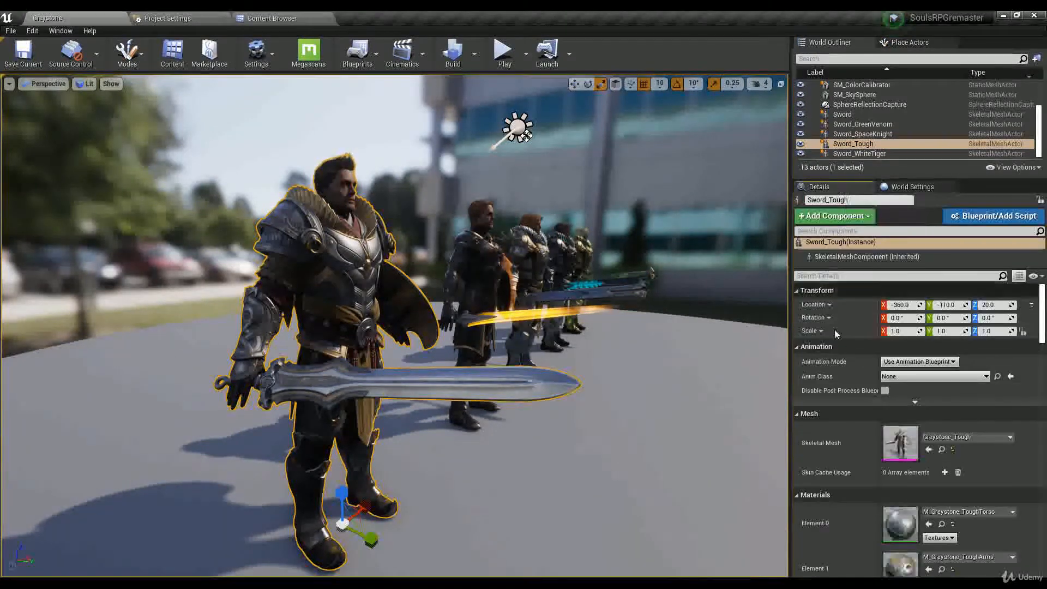
left_click(942, 448)
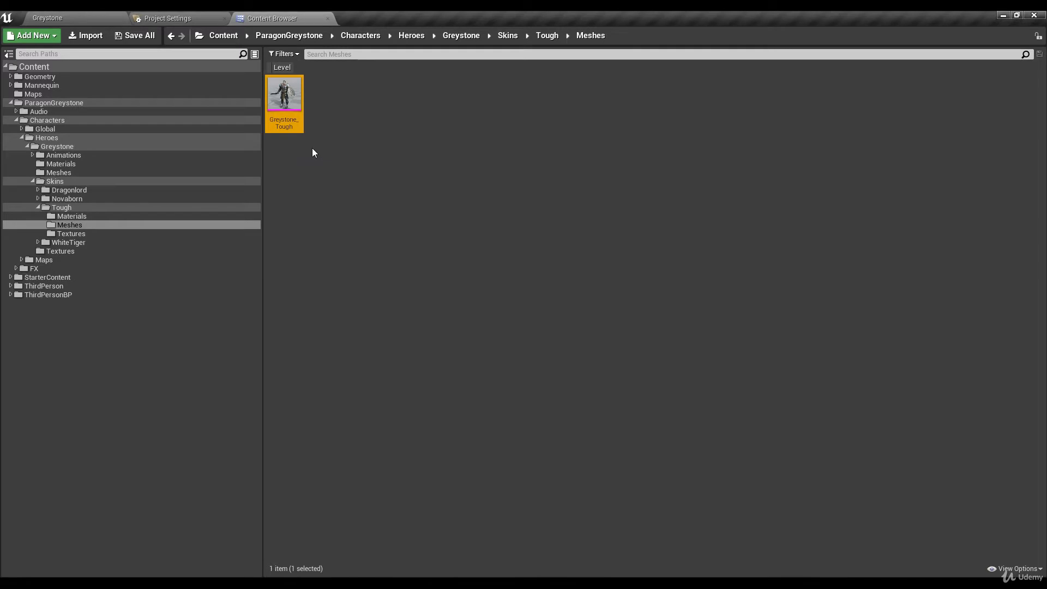
Return to the Greystone level and examine the Tough character's sword and shield beside the neighbouring SpaceKnight character
left_click(50, 14)
right_click_drag(225, 395, 131, 395)
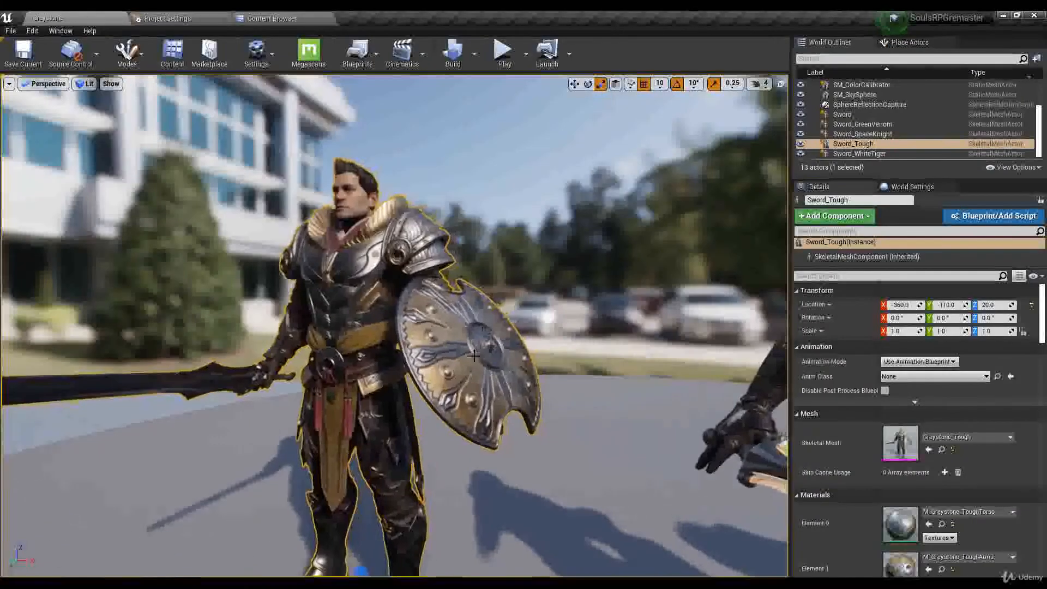
right_click_drag(224, 395, 442, 355)
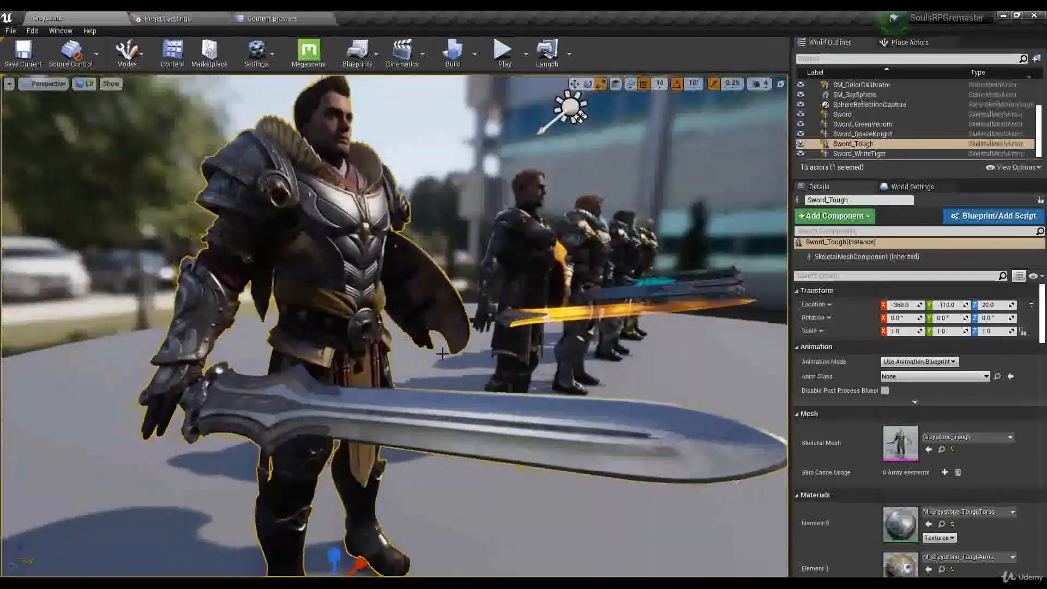
left_click(429, 199)
right_click_drag(429, 200, 300, 224)
left_click(379, 235)
right_click_drag(456, 237, 465, 239)
left_click(547, 278)
right_click_drag(547, 278, 484, 267)
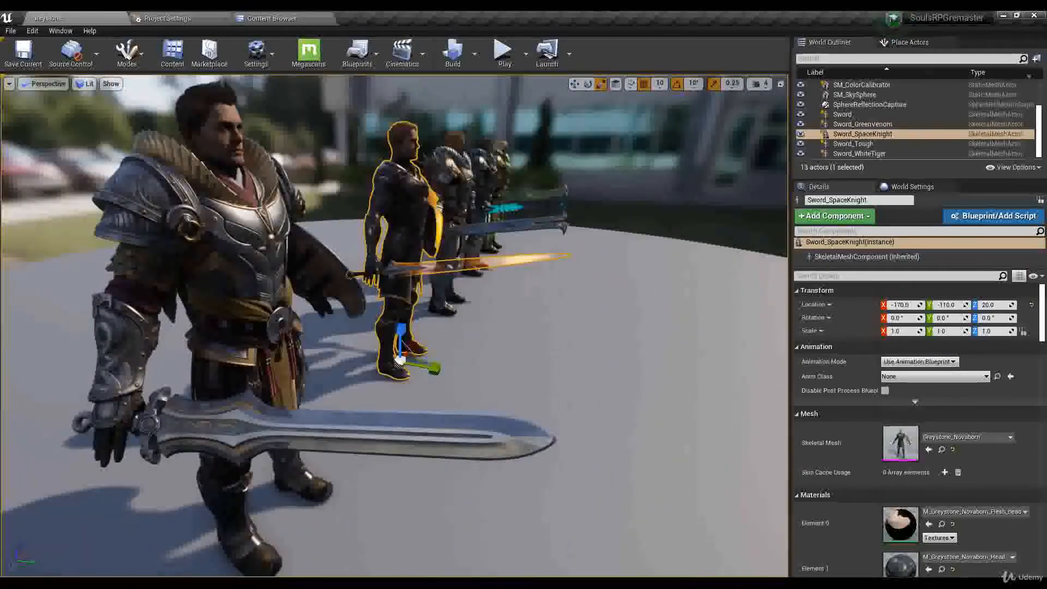
left_click(547, 280)
left_click(248, 272)
right_click_drag(248, 273, 89, 269)
key("Escape")
right_click_drag(424, 216, 464, 218)
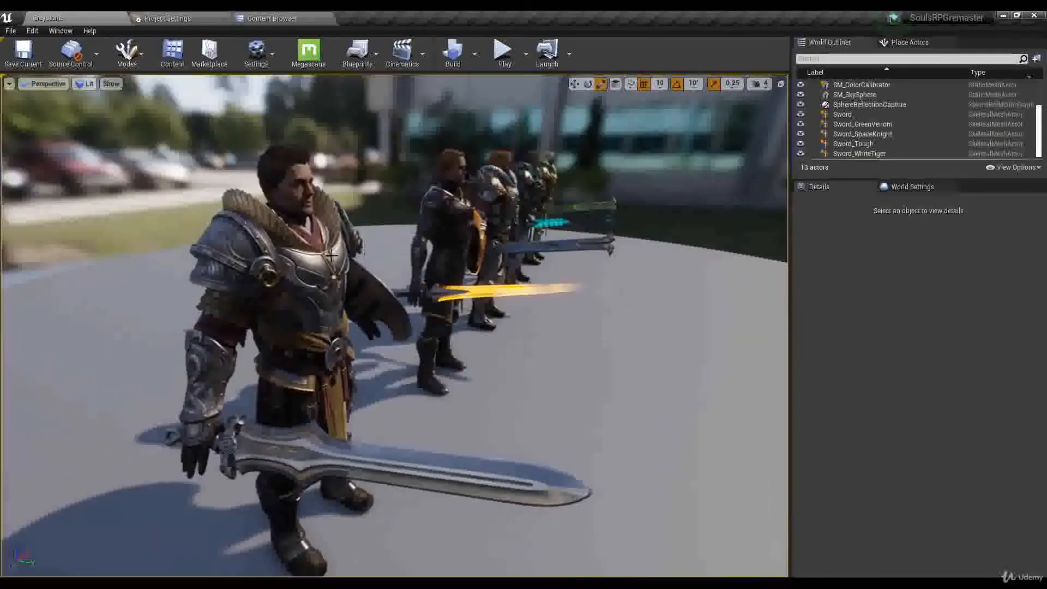
Select the character variants in the row one after another to compare them, ending with Sword_Tough
left_click(439, 376)
left_click(496, 207)
left_click(526, 191)
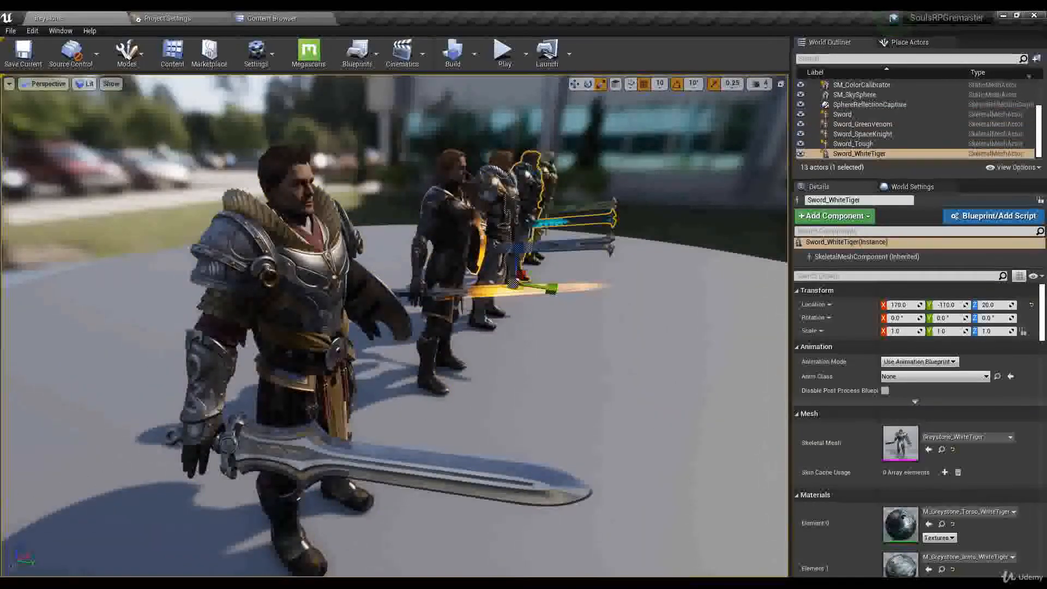
left_click(547, 183)
left_click(495, 210)
left_click(443, 234)
left_click(308, 272)
Examine the Tough character's armour, sword and shield up close from several angles
right_click_drag(308, 272, 218, 270)
left_click(488, 256)
left_click(643, 245)
right_click_drag(643, 245, 523, 248)
left_click(445, 245)
left_click(663, 246)
right_click_drag(676, 249, 519, 196)
left_click(520, 197)
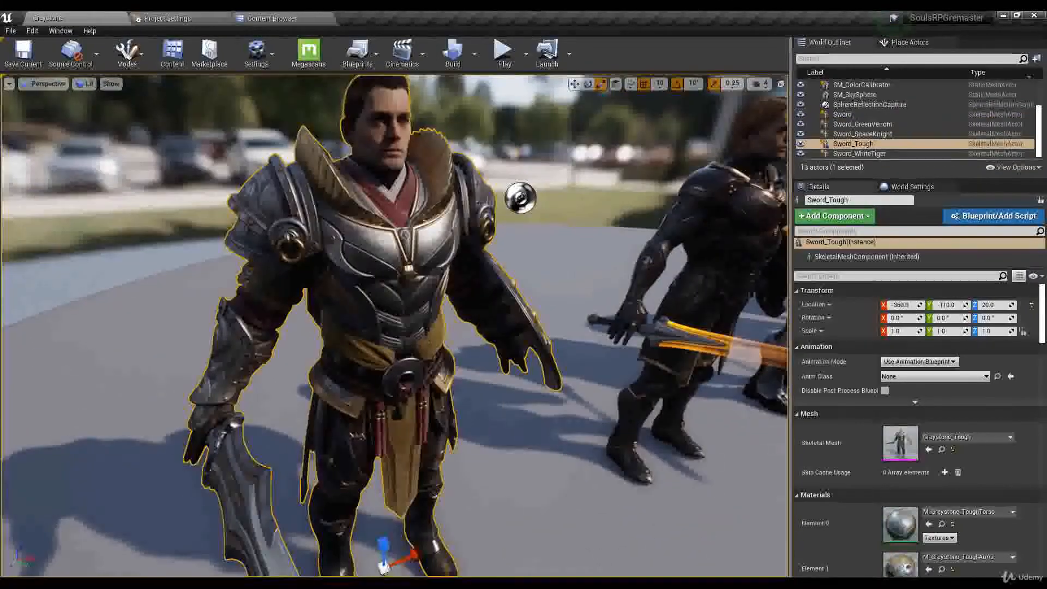
key("s")
right_click_drag(403, 245, 404, 269)
key("a")
key("d")
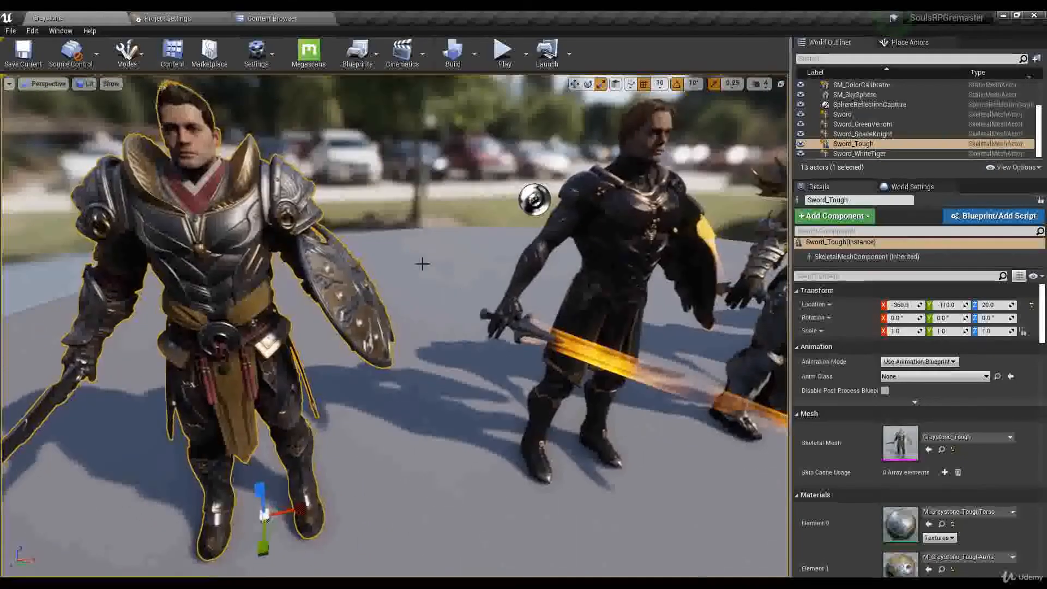
left_click(342, 241)
left_click(262, 256)
right_click_drag(262, 256, 294, 261)
key("a")
key("d")
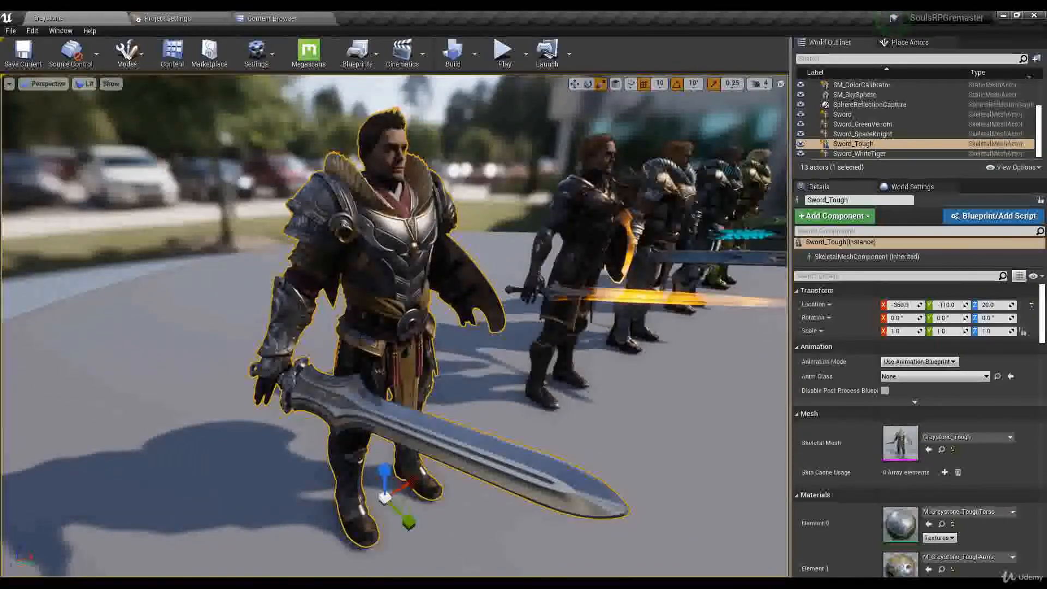
left_click_drag(469, 219, 359, 205, "alt")
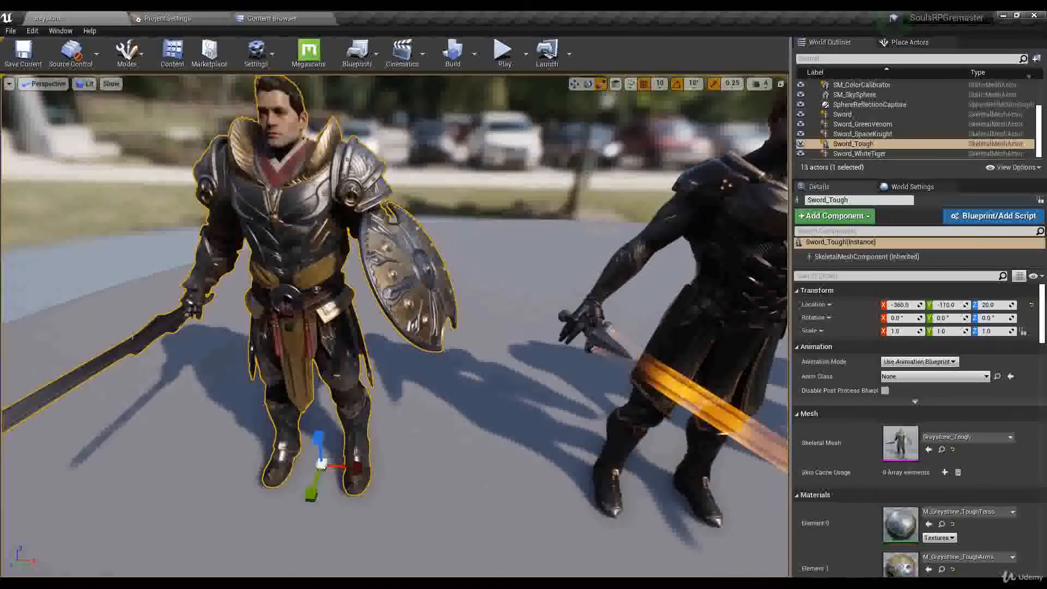
Inspect the other Greystone skins along the row, selecting the WhiteTiger and GreenVenom characters
right_click_drag(168, 337, 300, 338)
key("a")
key("w")
right_click_drag(416, 332, 333, 327)
key("d")
key("s")
key("Escape")
right_click_drag(401, 331, 398, 302)
key("s")
key("d")
key("w")
left_click(316, 310)
right_click_drag(316, 311, 377, 305)
key("d")
key("s")
key("d")
key("w")
key("a")
left_click(409, 305)
key("d")
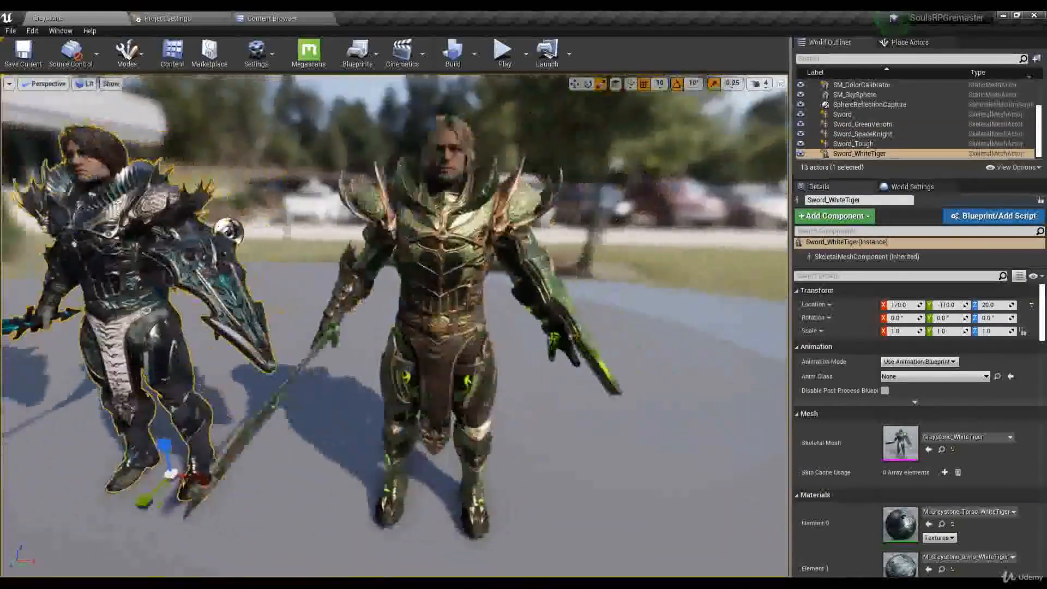
left_click(446, 321)
key("w")
right_click_drag(446, 320, 512, 314)
key("a")
key("w")
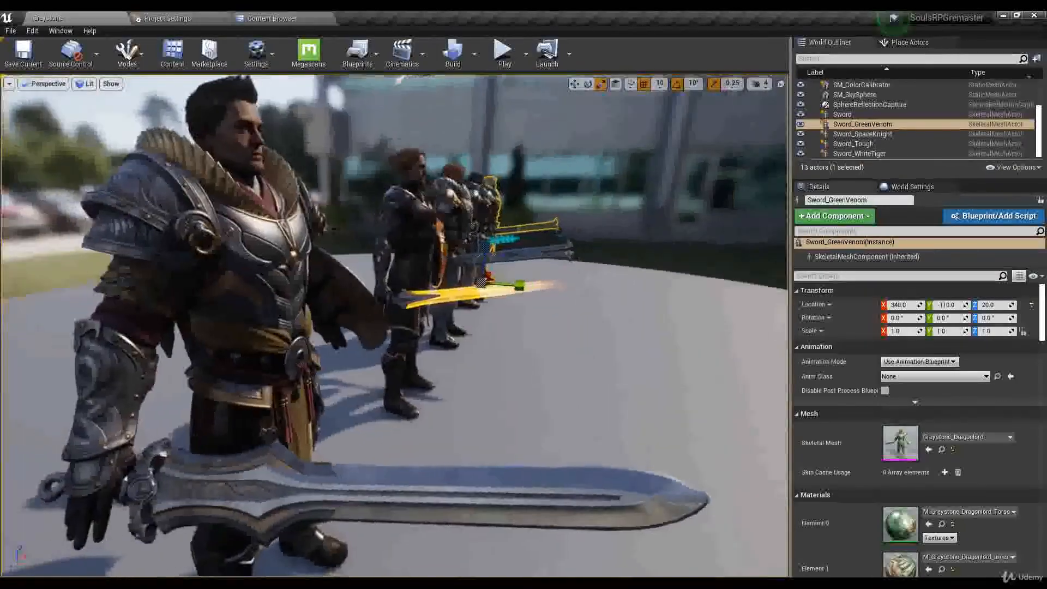
Select the Tough character and compare it with the other skins in the row, through to GreenVenom
left_click(170, 504)
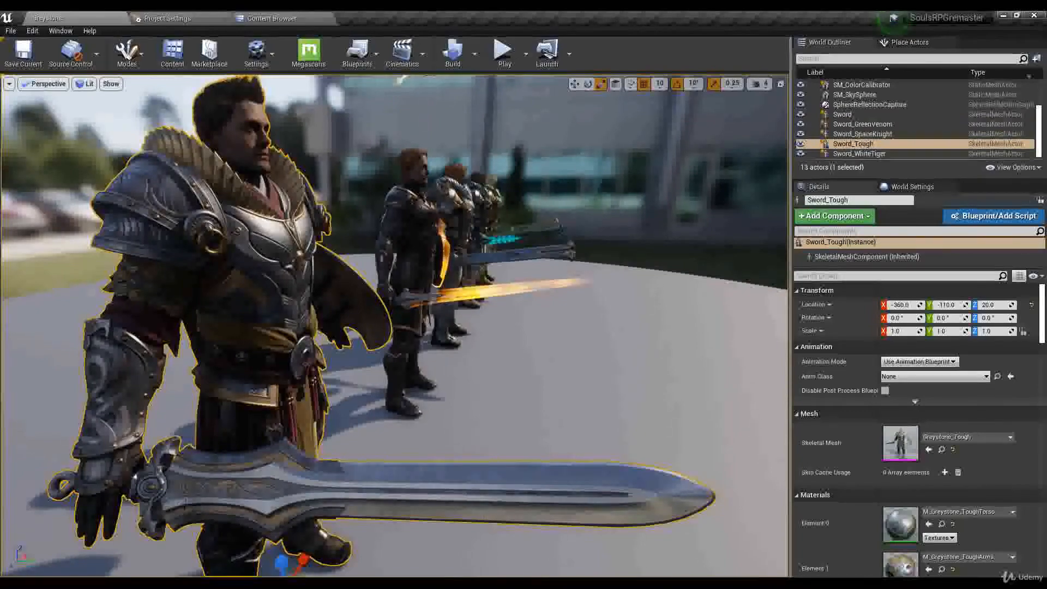
key("d")
mouse_move(436, 327)
right_mouse_down()
mouse_move(311, 324)
mouse_move(436, 327)
right_mouse_up()
left_click(480, 327)
left_click(349, 338)
left_click(482, 322)
right_click_drag(382, 308, 336, 306)
key("w")
left_click(337, 306)
key("d")
right_click_drag(432, 240, 327, 240)
left_click(431, 240)
key("d")
left_click(444, 327)
right_click_drag(464, 404, 551, 401)
left_click(464, 403)
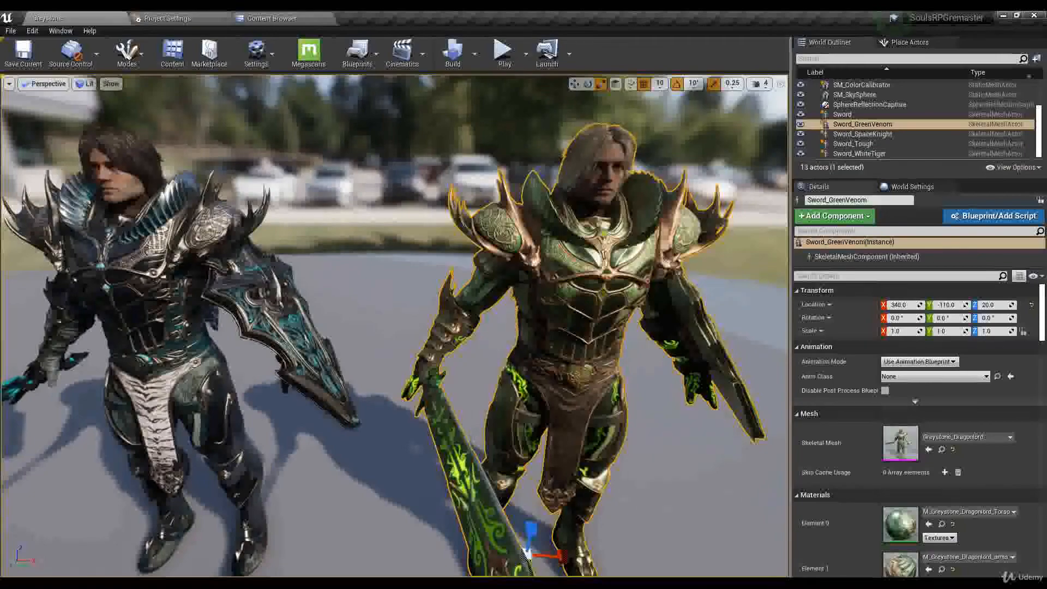
key("f")
right_click_drag(229, 261, 198, 224)
key("a")
right_click_drag(531, 377, 567, 385)
key("a")
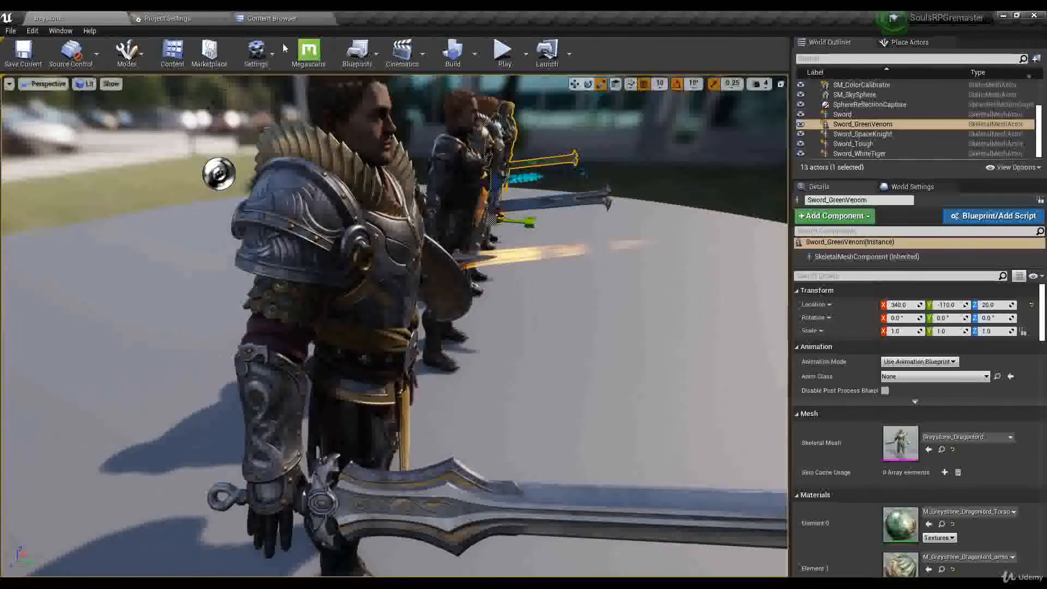
Leave the Greystone level and reopen TestingLevel from the recently used levels
left_click(275, 18)
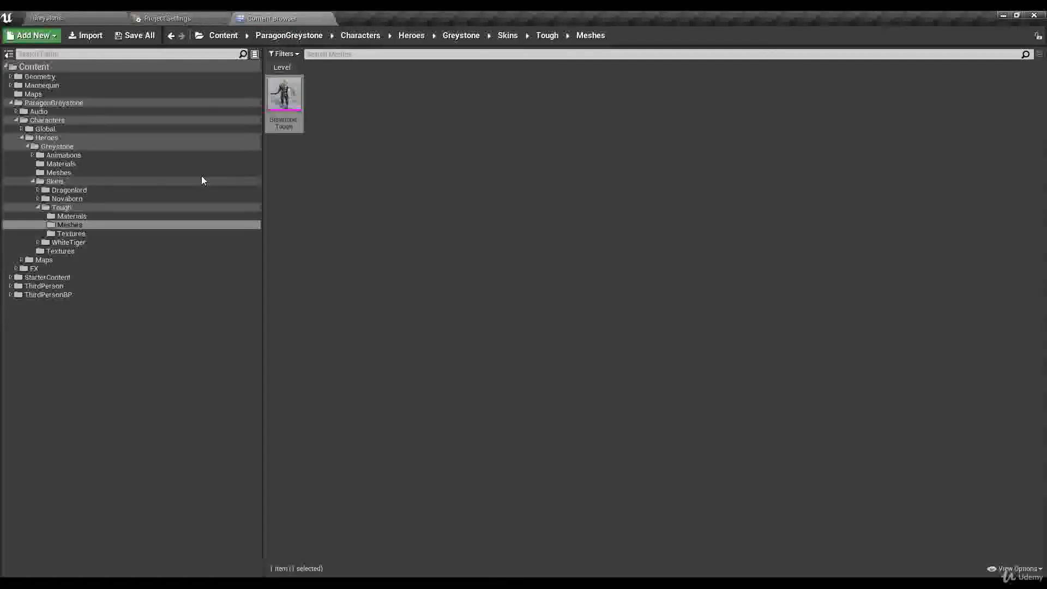
left_click(47, 18)
left_click(11, 30)
mouse_move(44, 378)
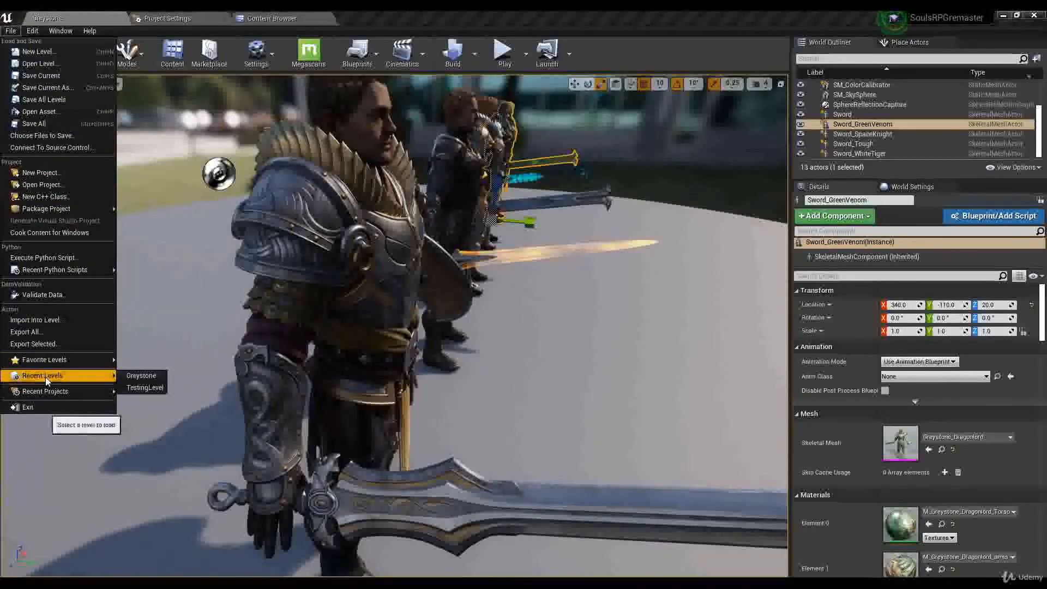
left_click(146, 389)
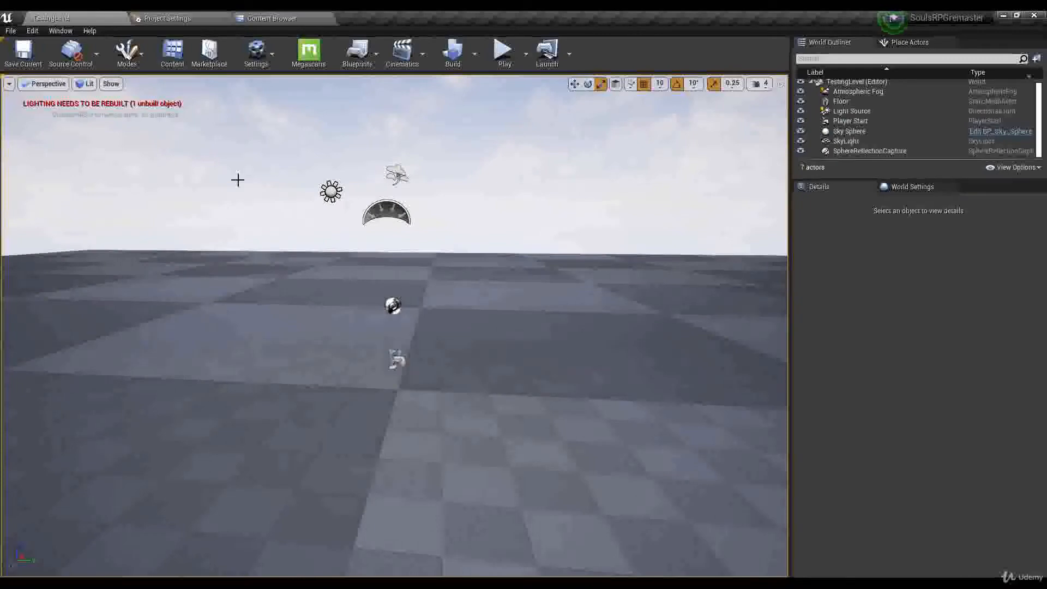
left_click(11, 31)
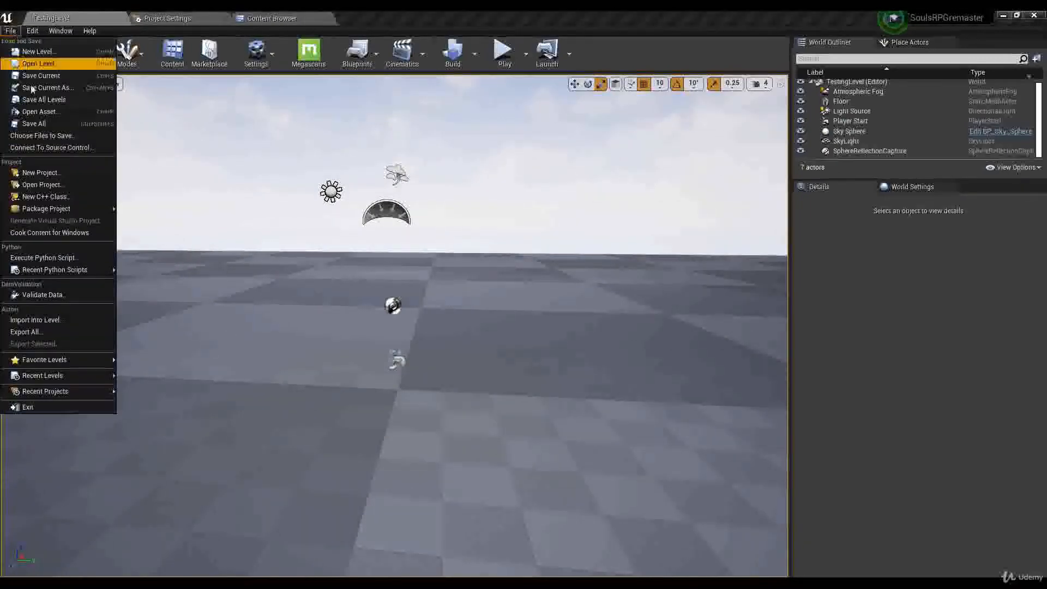
mouse_move(64, 382)
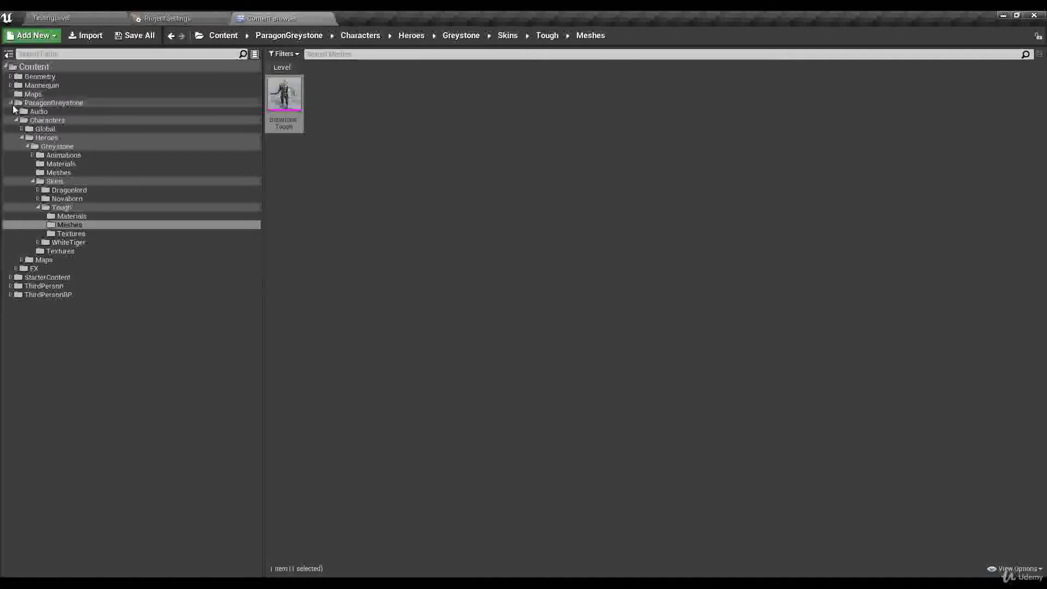
Collapse the ParagonGreystone folder tree and create a folder named _Main directly under Content
left_click(18, 102)
left_click(32, 68)
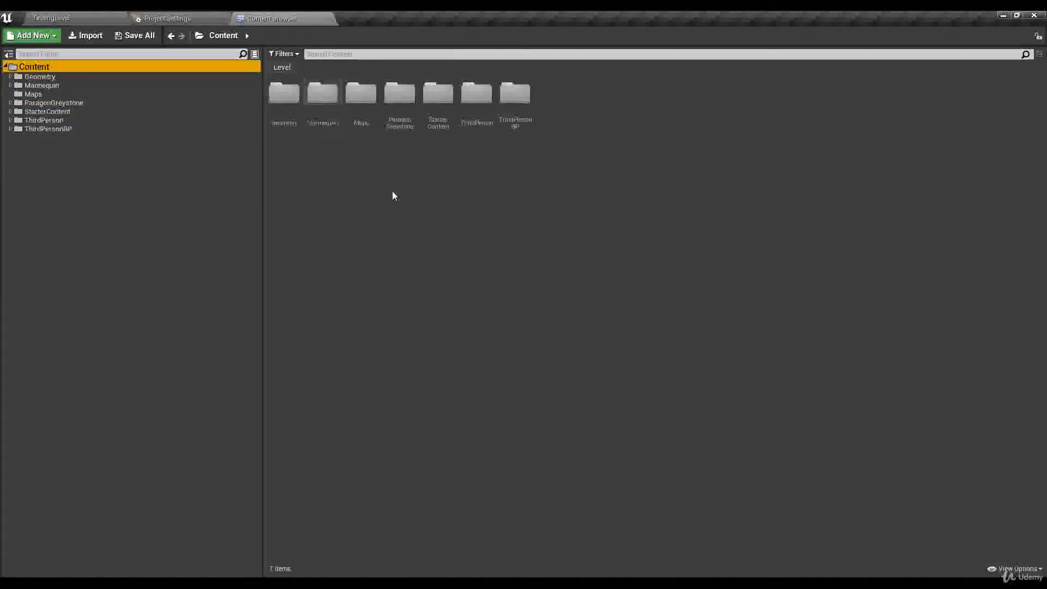
right_click(420, 197)
left_click(458, 212)
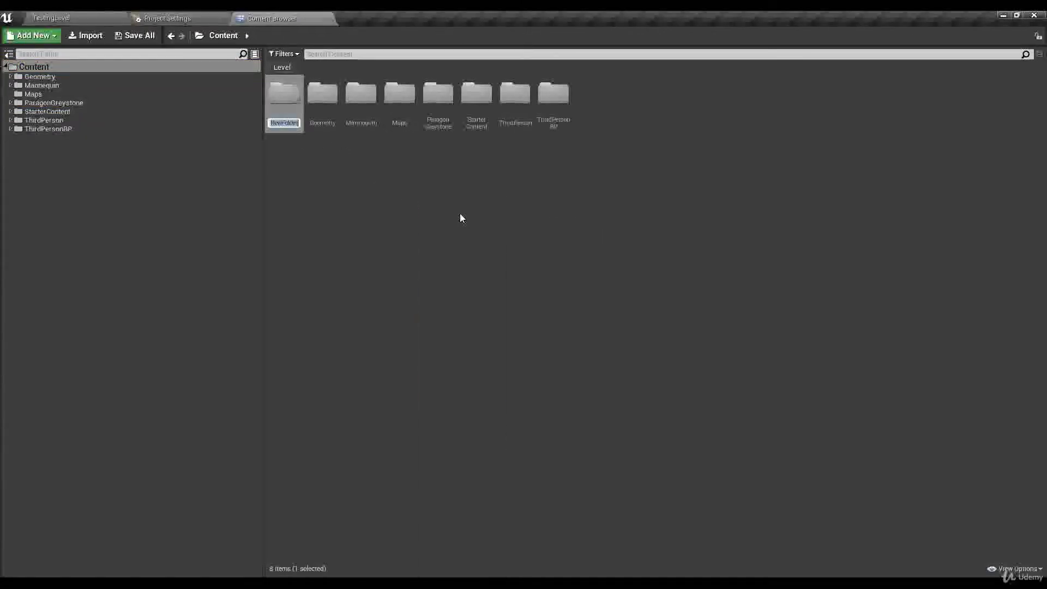
key("Return")
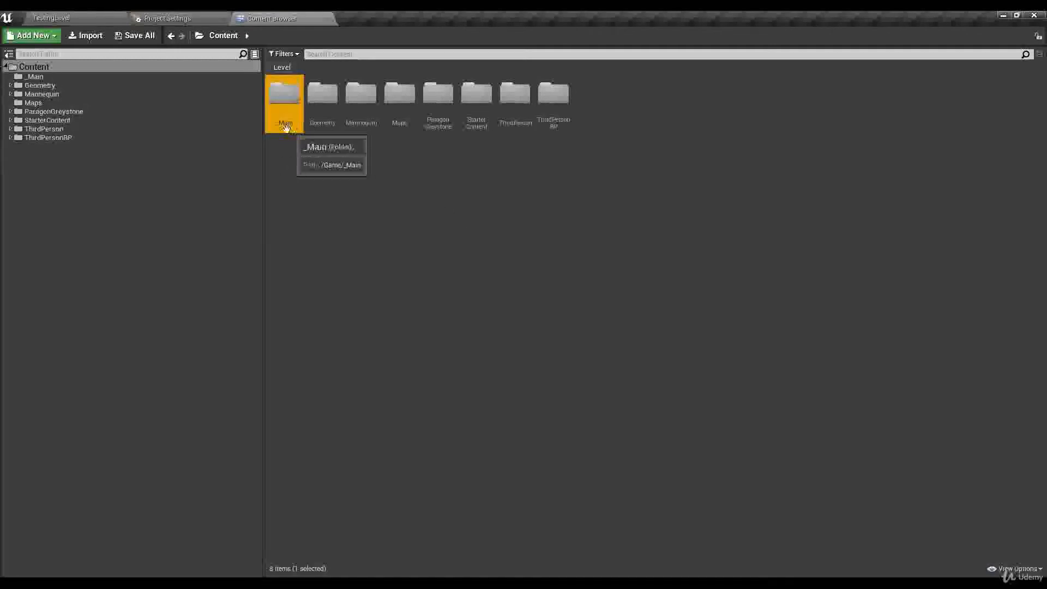
Create a subfolder named BaseClasses inside the _Main folder
left_click(39, 76)
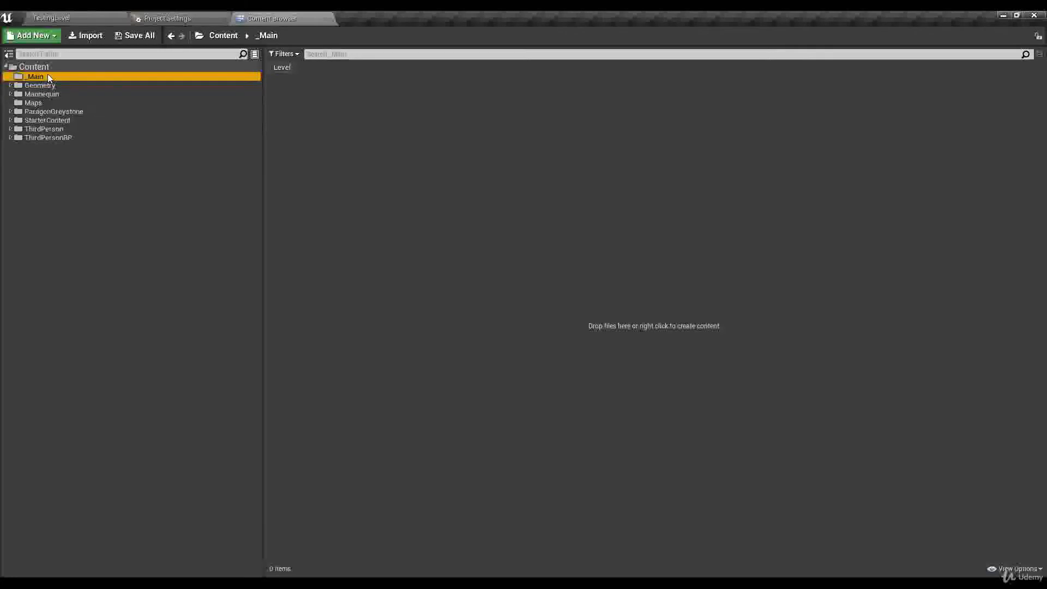
right_click(362, 147)
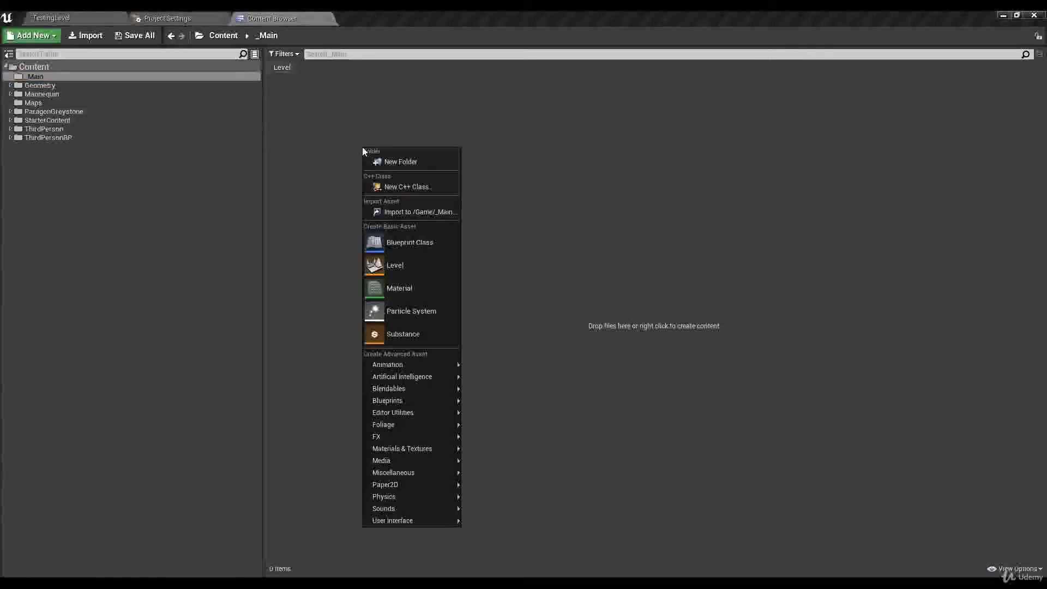
left_click(401, 162)
type("B")
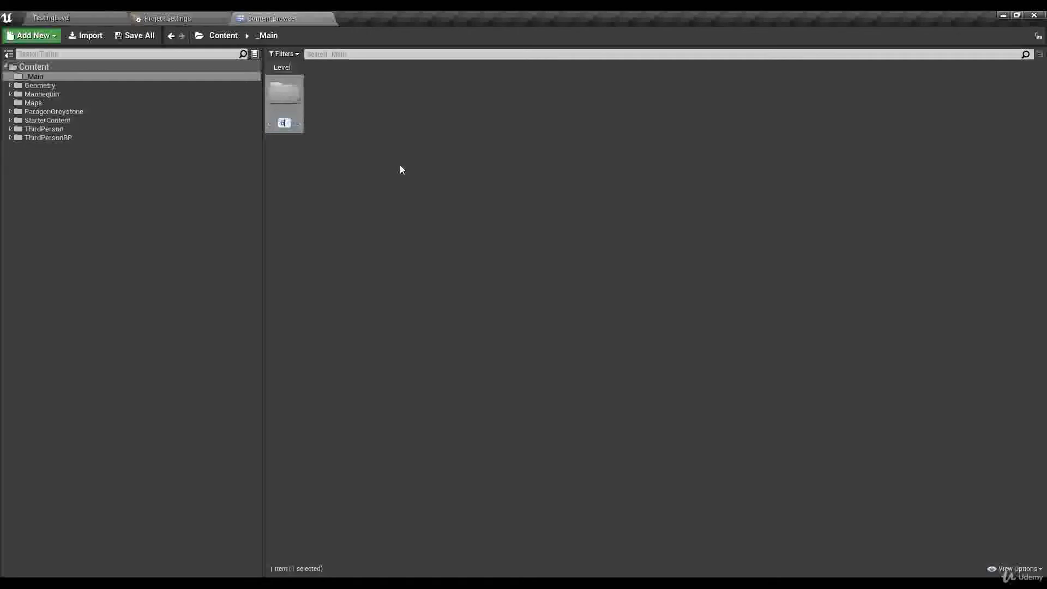
type("aseslasses")
key("Return")
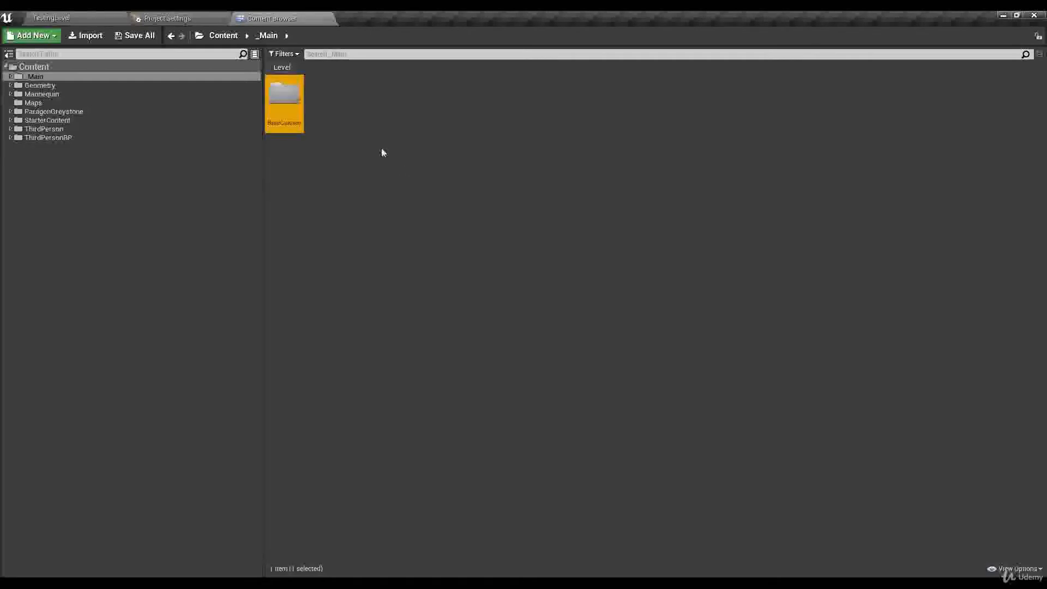
Create a Blueprint class based on Game Mode Base in the BaseClasses folder and name it GM_SoulsGame
double_click(278, 90)
right_click(338, 147)
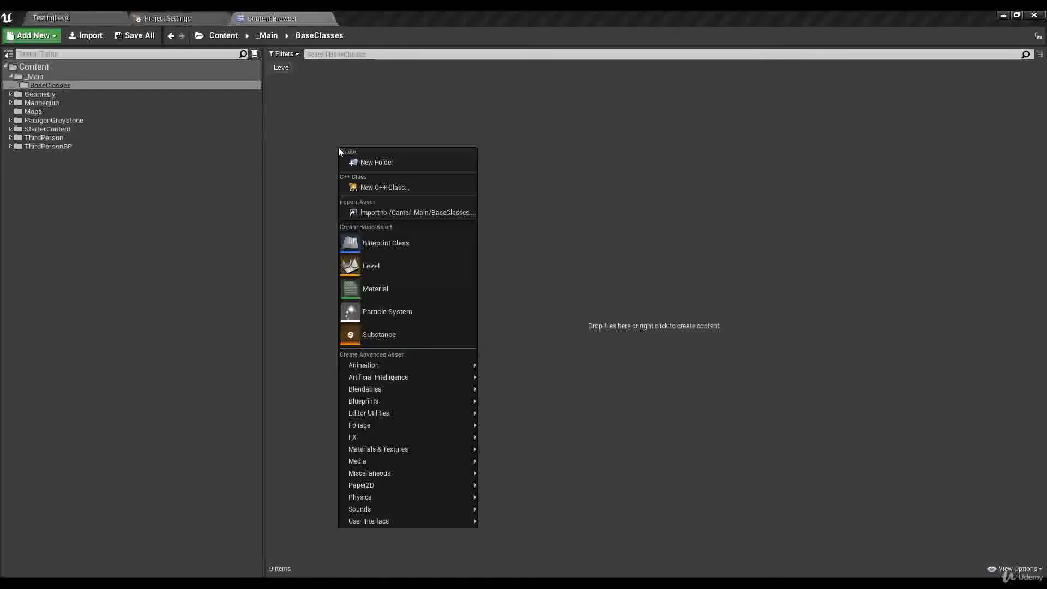
left_click(391, 249)
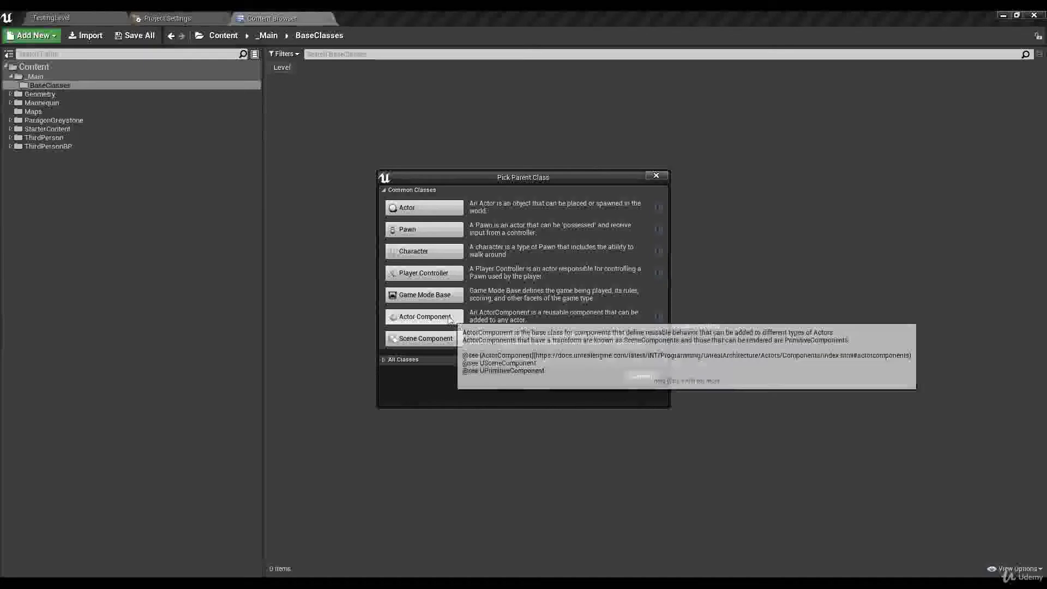
left_click(431, 295)
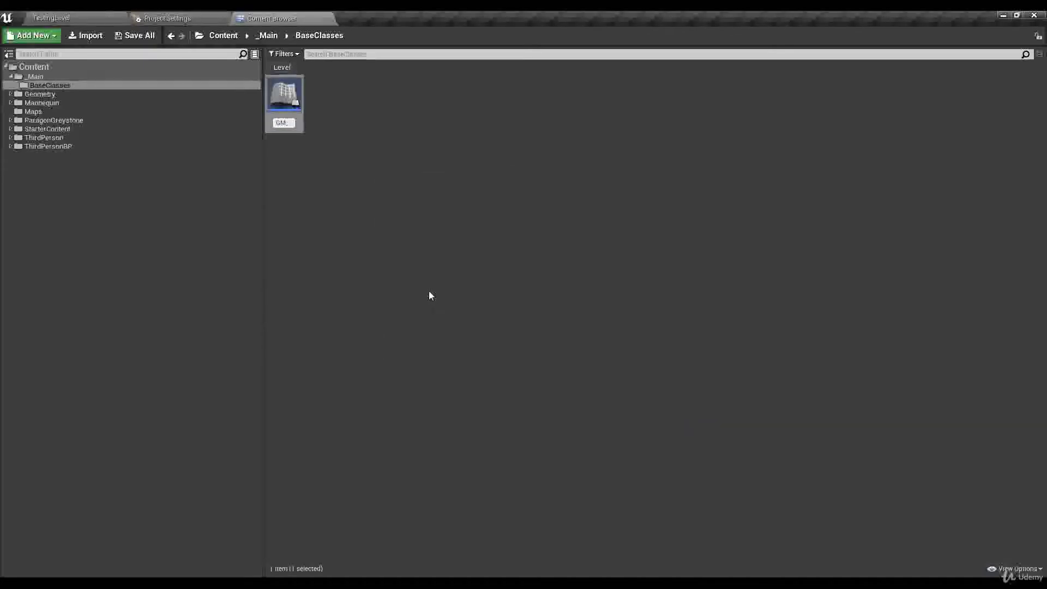
type("GM_SoulsGame")
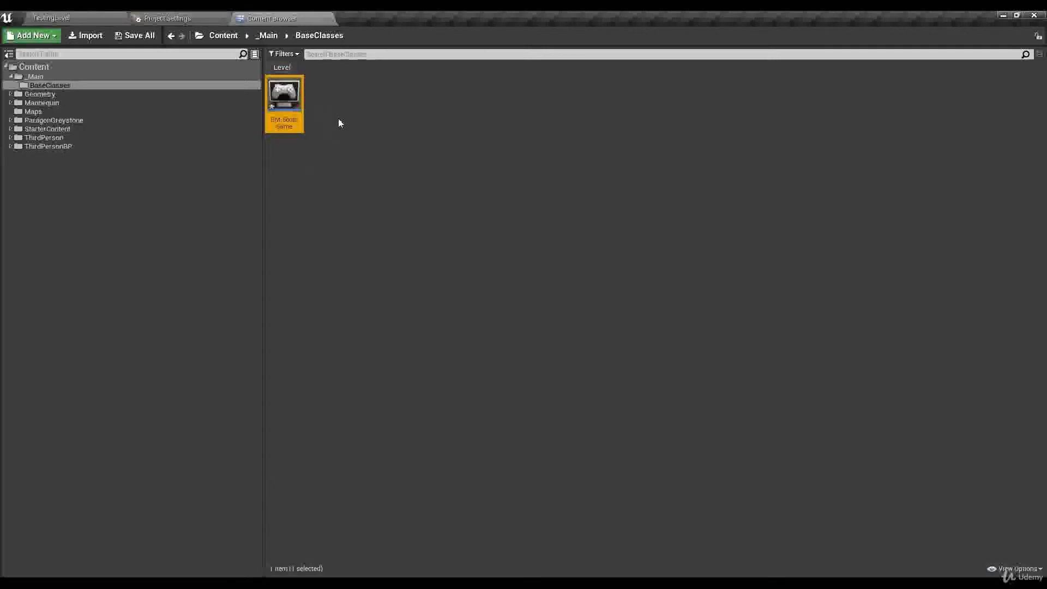
Open the GM_SoulsGame Blueprint, review its default class settings, and close it again
left_click(398, 156)
double_click(292, 103)
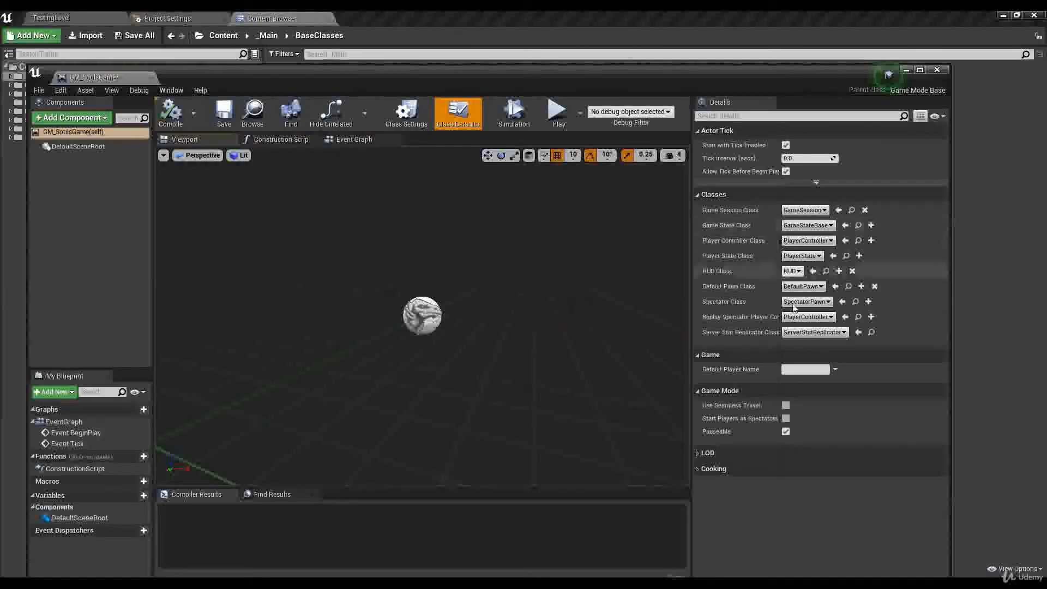
left_click(148, 77)
left_click(298, 174)
Set the GameMode Override in TestingLevel's World Settings to GM_SoulsGame, enlarging the World Outliner area
left_click(300, 123)
left_click(65, 19)
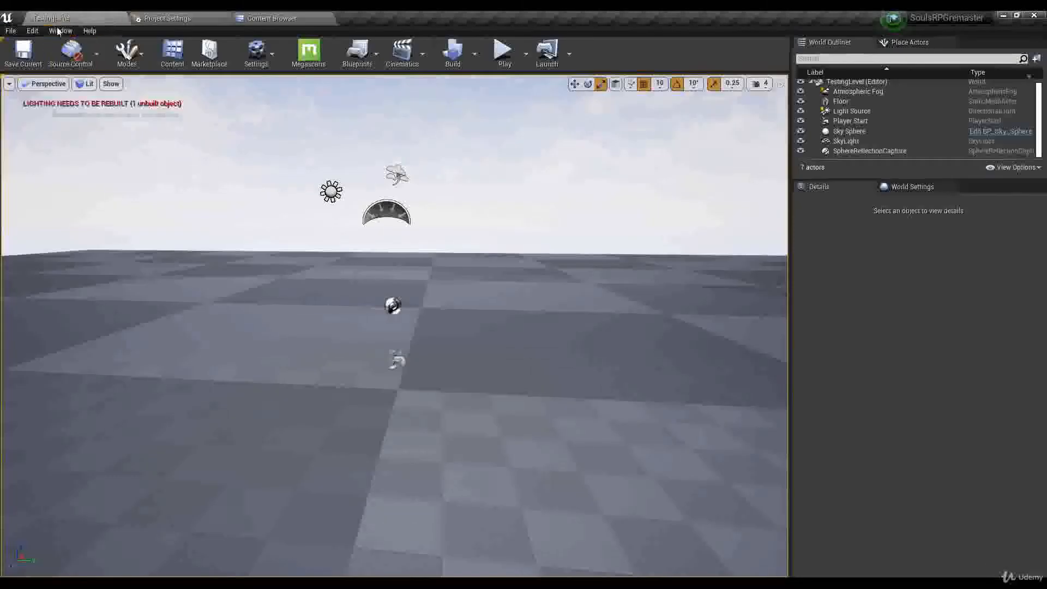
left_click(902, 190)
left_click_drag(923, 179, 927, 289)
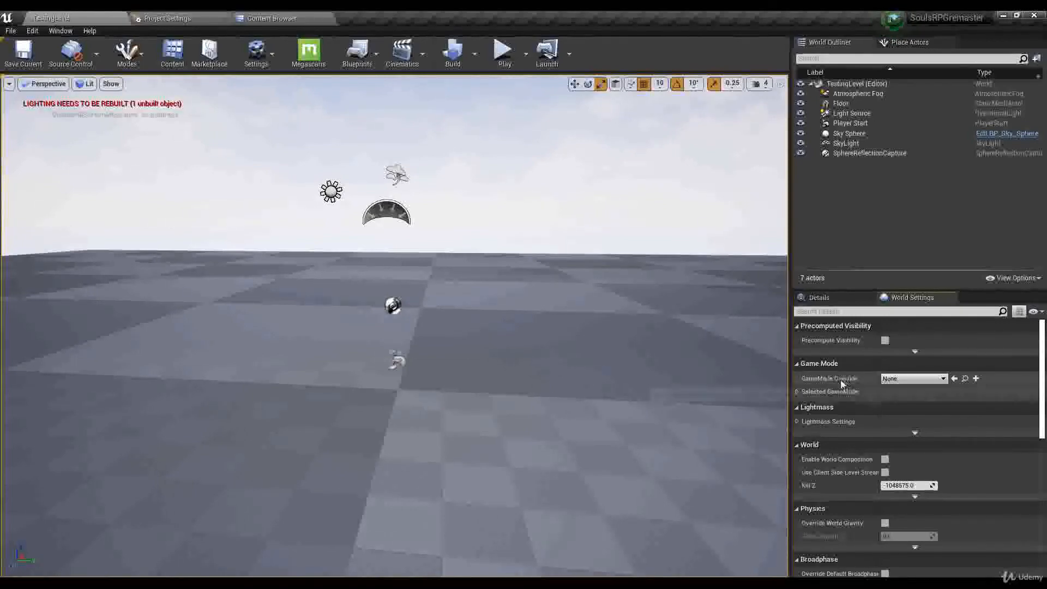
left_click_drag(881, 290, 881, 248)
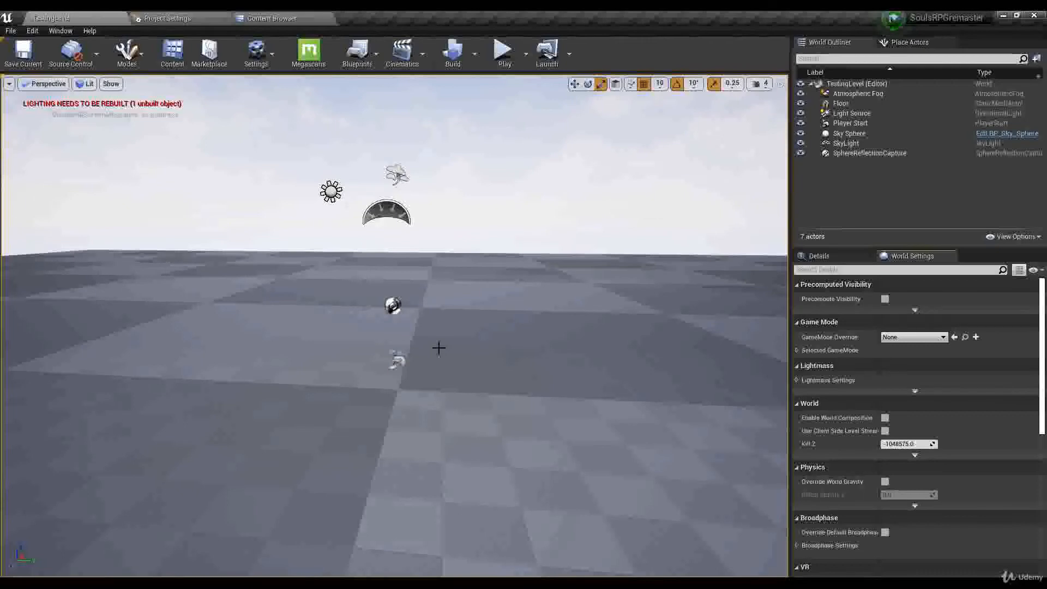
left_click(955, 338)
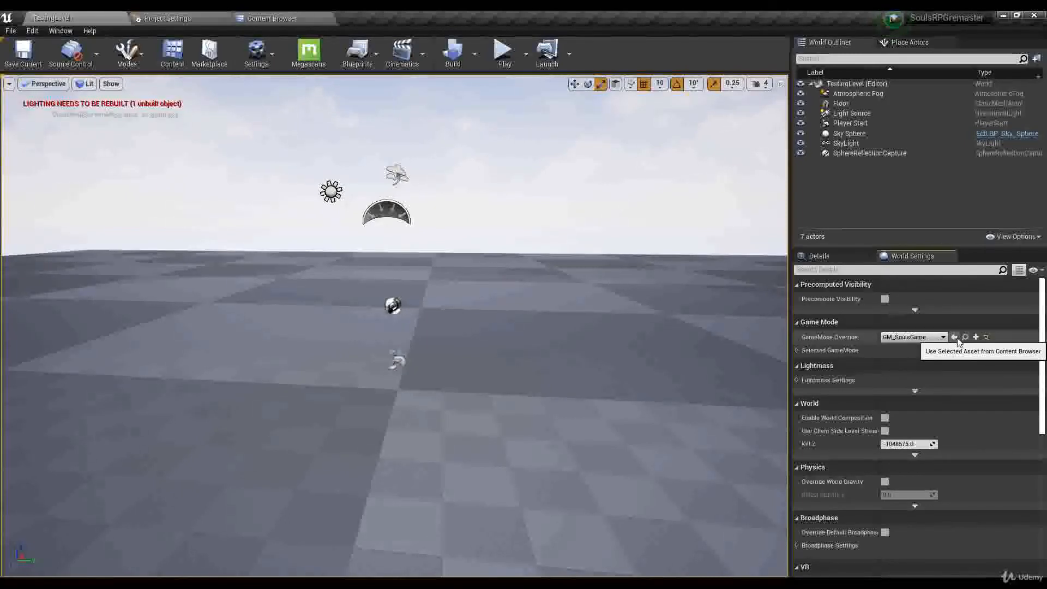
Save TestingLevel and expand the Selected GameMode classes in its World Settings
left_click(275, 18)
left_click(289, 116)
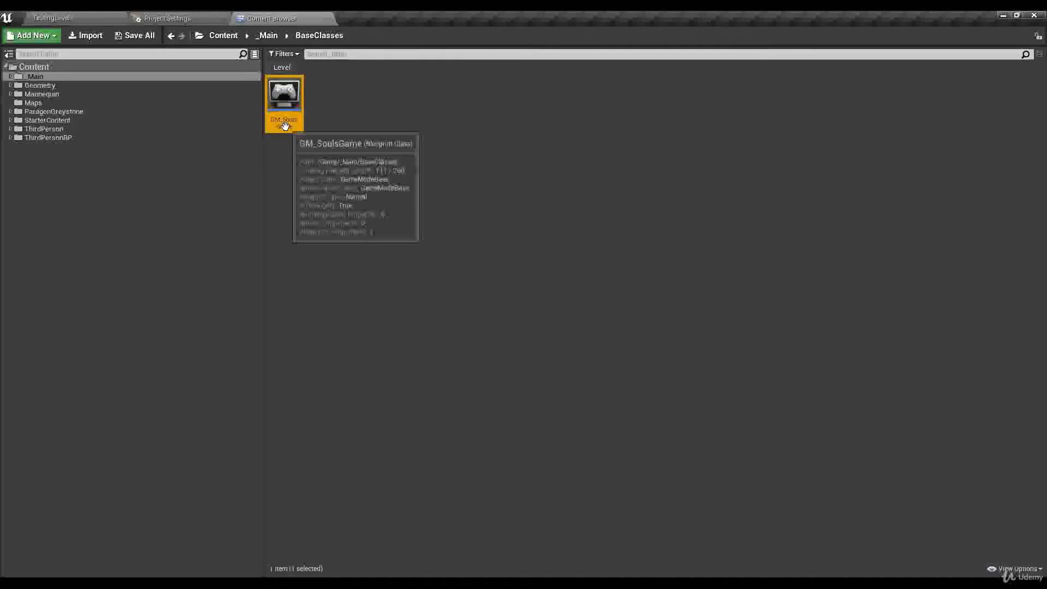
left_click(92, 16)
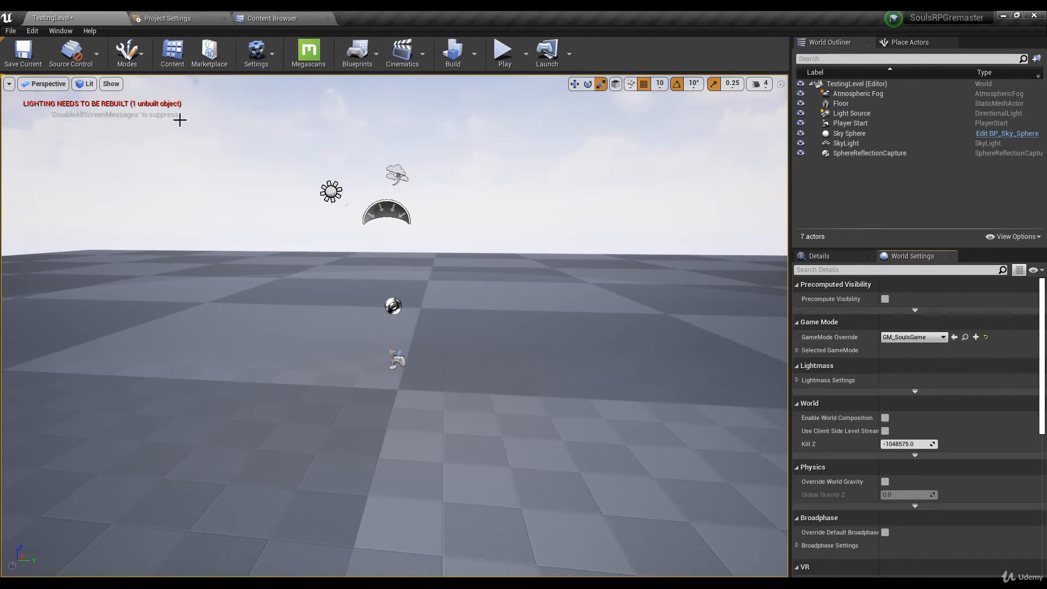
key("ctrl+s")
left_click(797, 350)
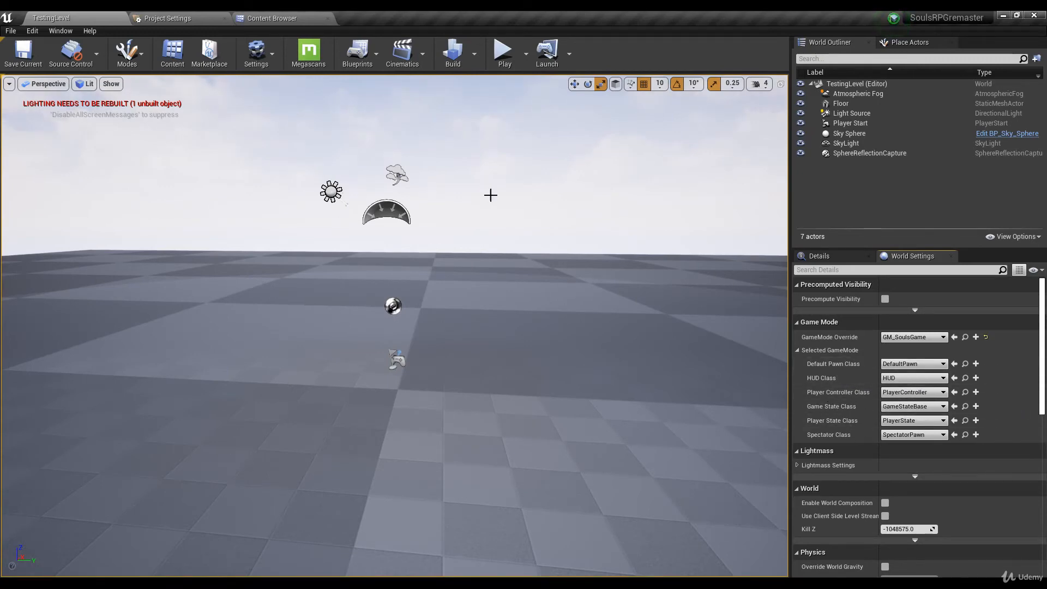
Create a Blueprint class based on Player Controller in the BaseClasses folder and name it BP_SoulsController
left_click(281, 21)
left_click(352, 183)
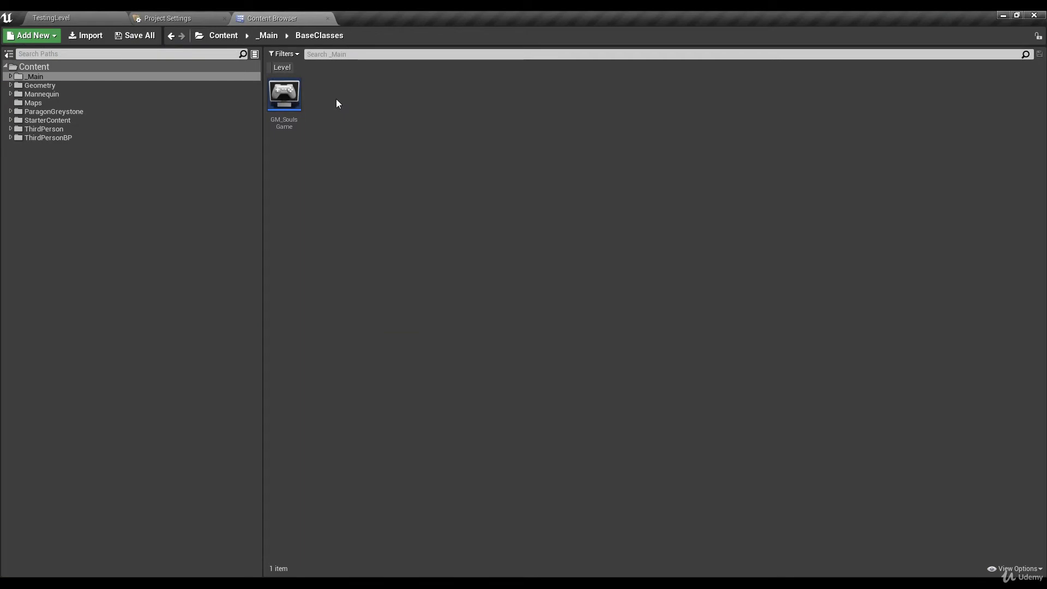
right_click(374, 136)
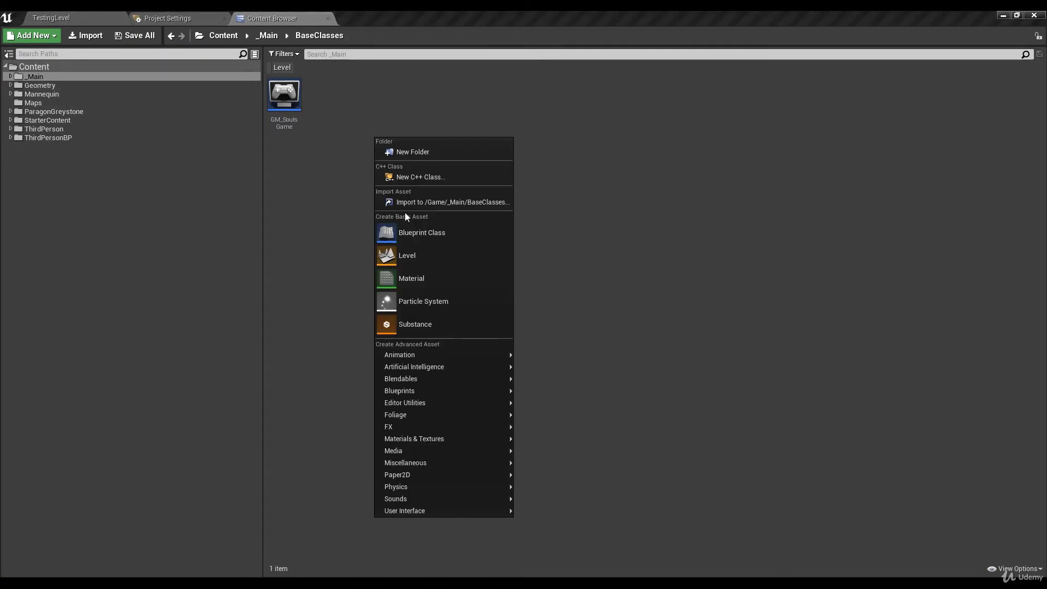
left_click(417, 234)
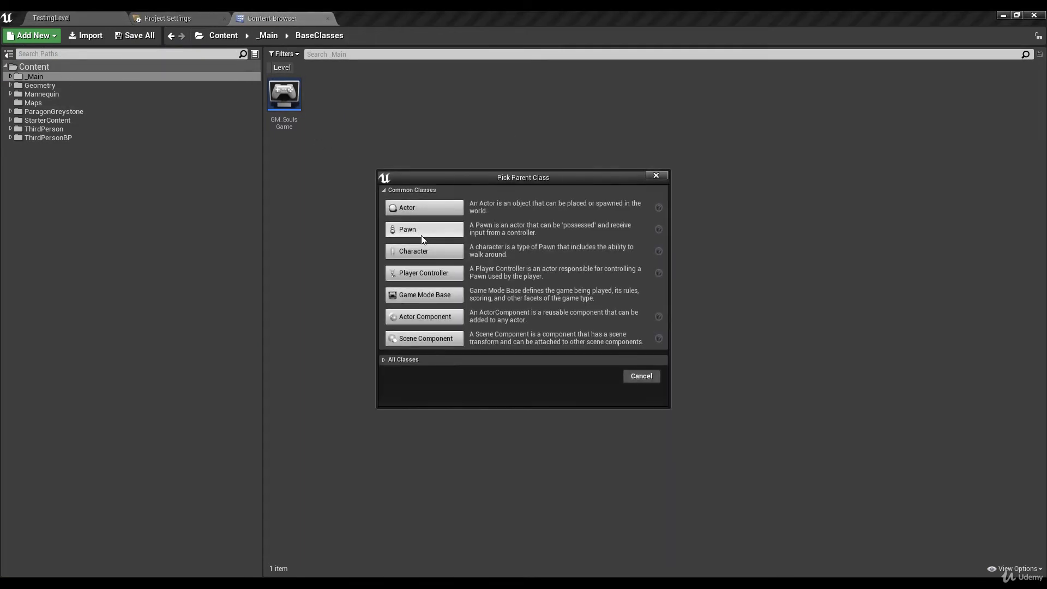
left_click(432, 278)
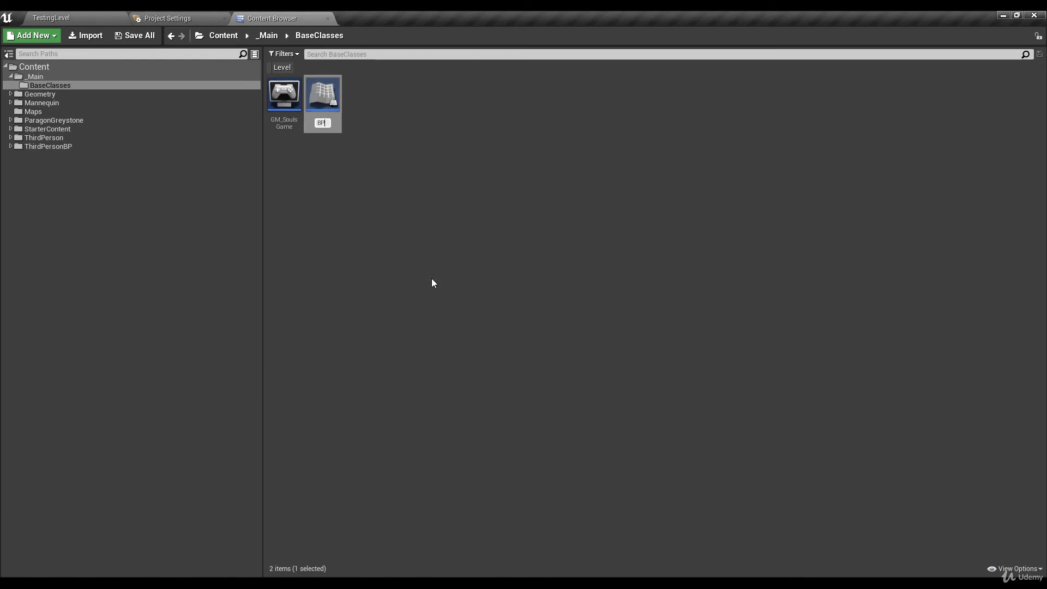
type("BP_Souls")
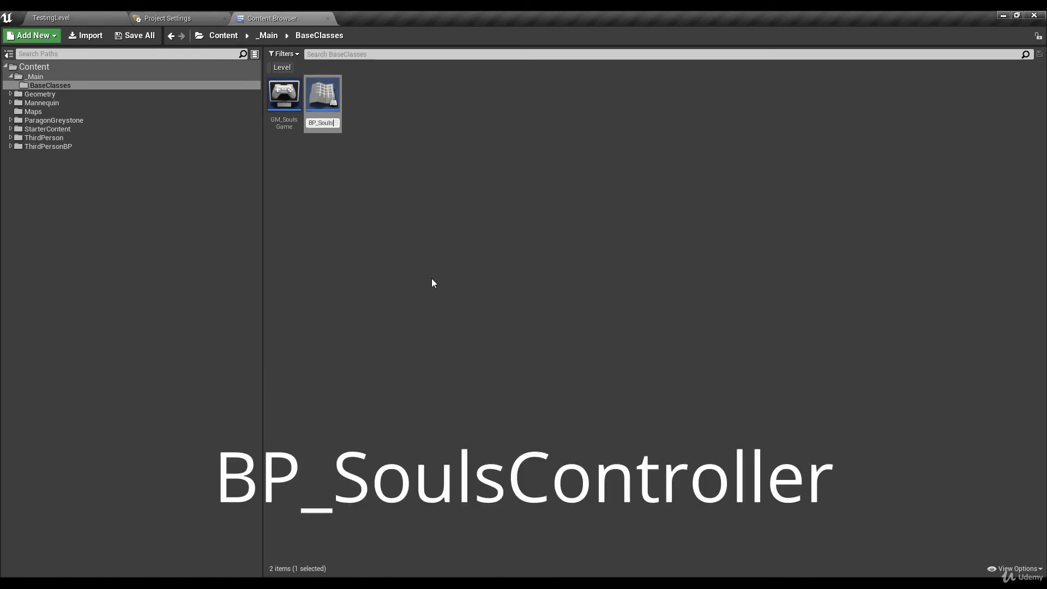
type("Controller")
key("Return")
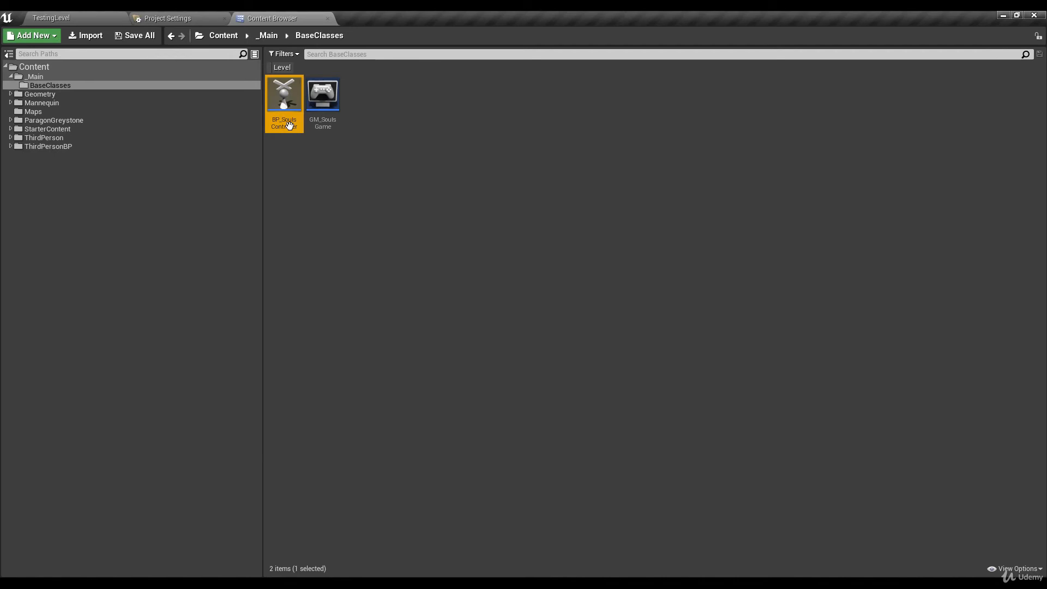
In GM_SoulsGame, docked among the main editor tabs, set the Player Controller Class to BP_SoulsController and save
double_click(325, 98)
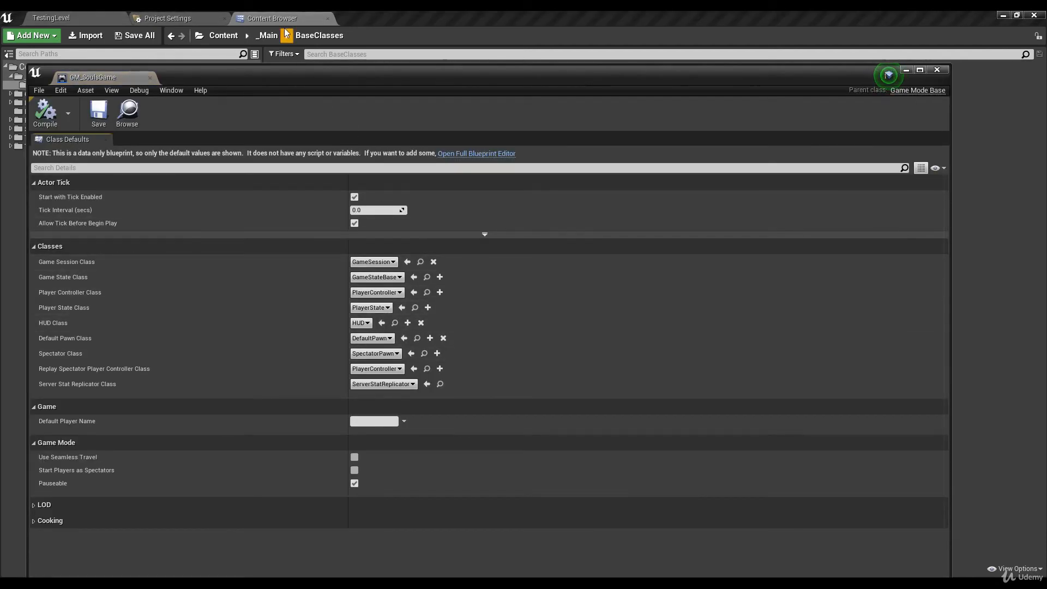
left_click_drag(92, 77, 376, 20)
left_click(272, 18)
left_click(382, 18)
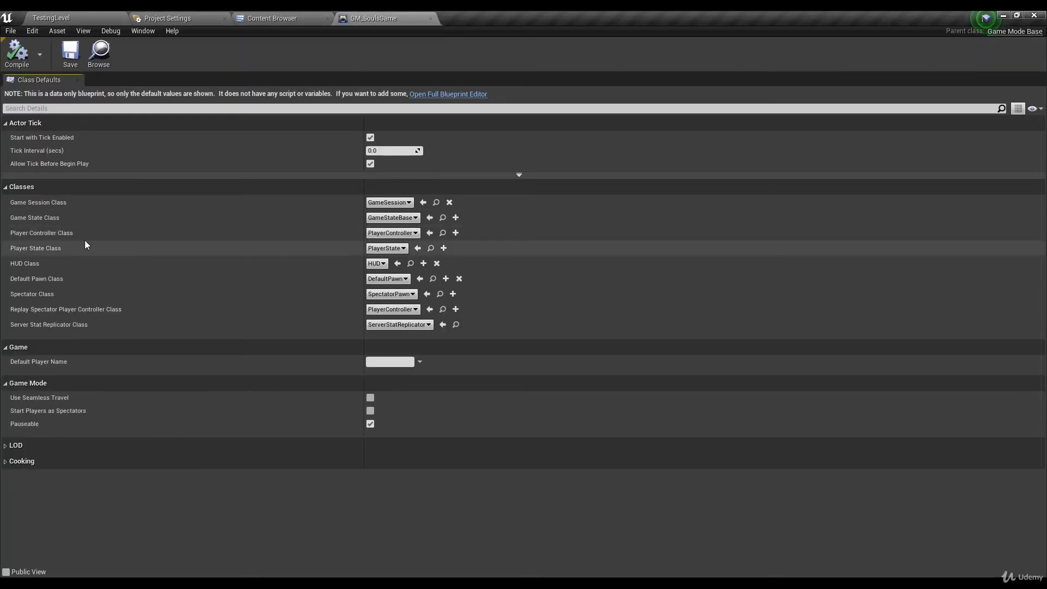
left_click(430, 232)
left_click(69, 53)
Create a Blueprint class based on Character in the BaseClasses folder and name it BP_CharacterBase
left_click(271, 18)
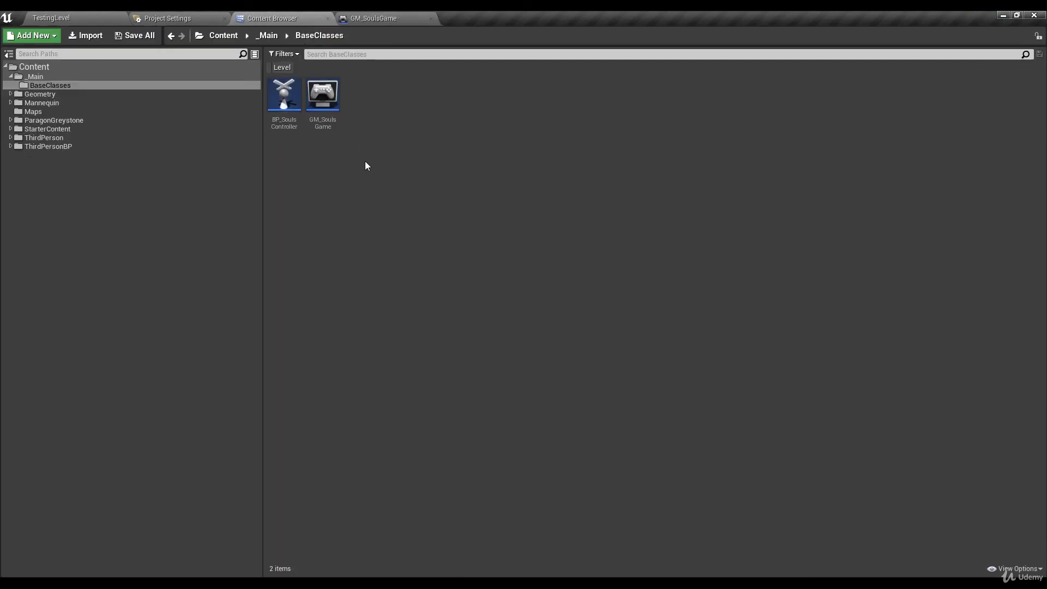
right_click(367, 163)
left_click(395, 260)
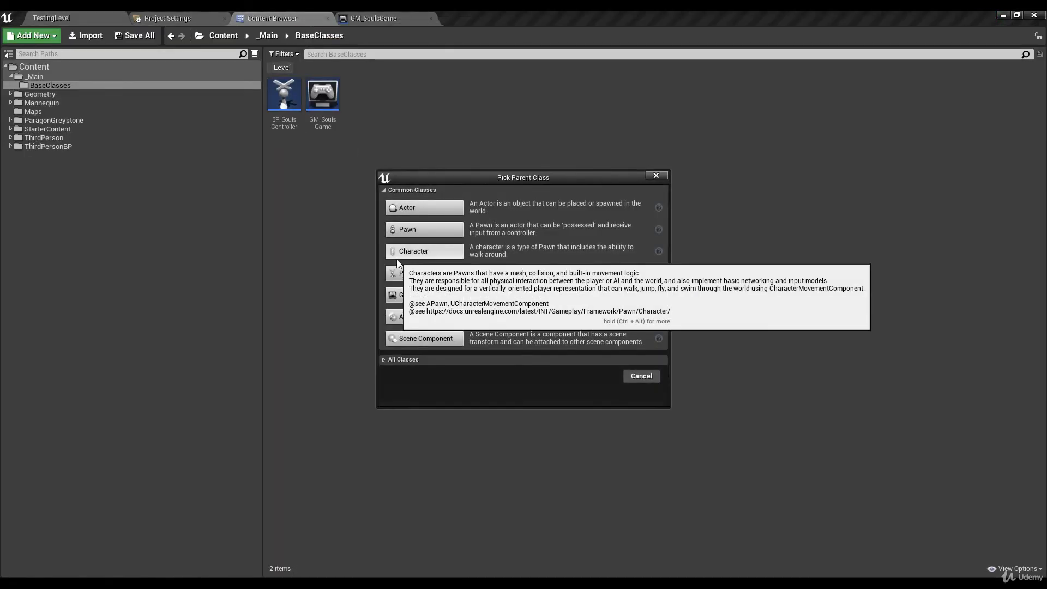
left_click(407, 252)
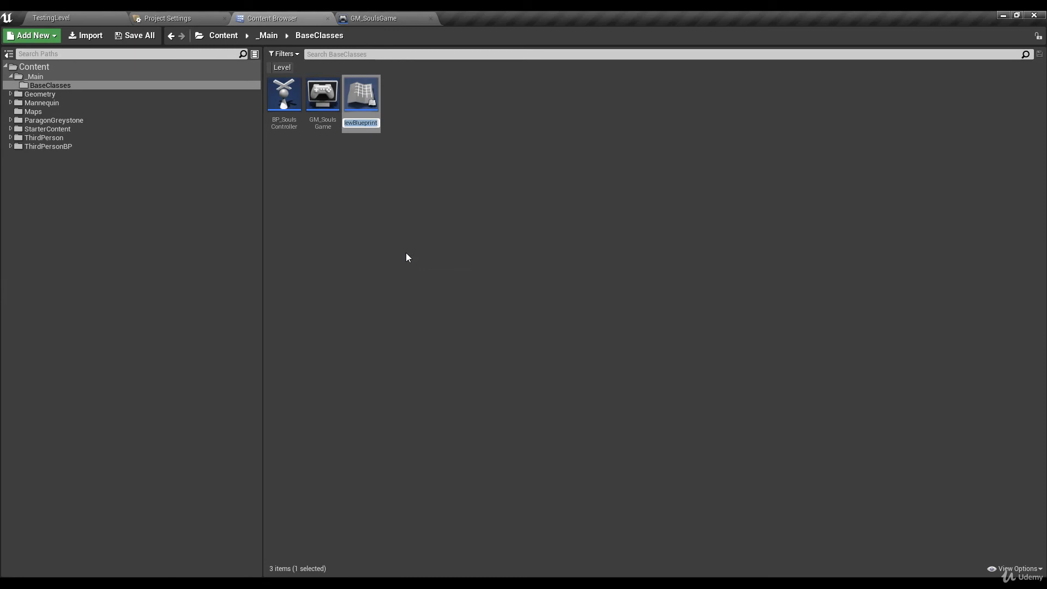
type("BP_CharacterBase")
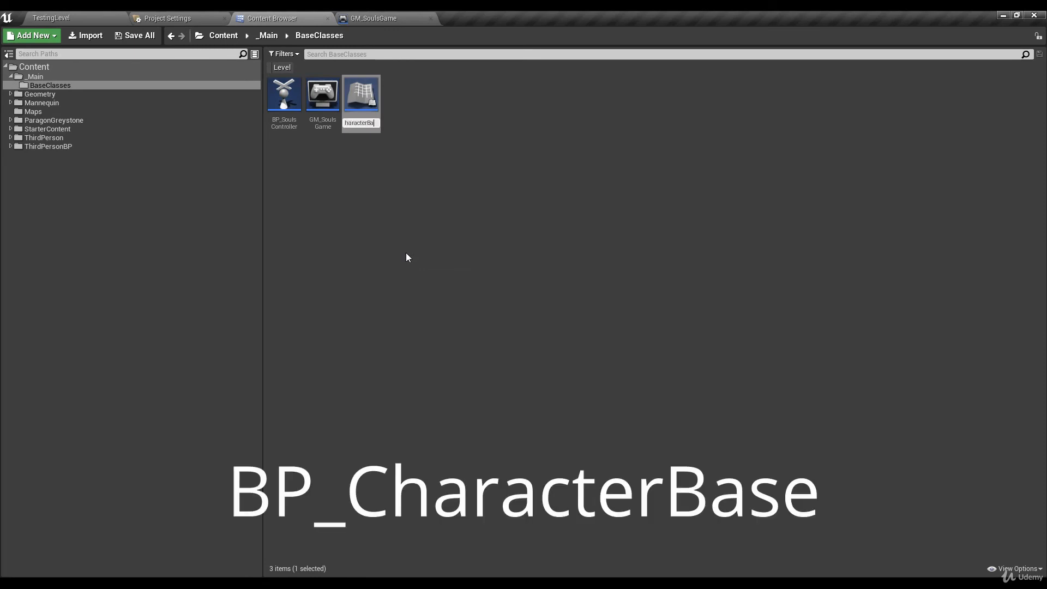
key("Return")
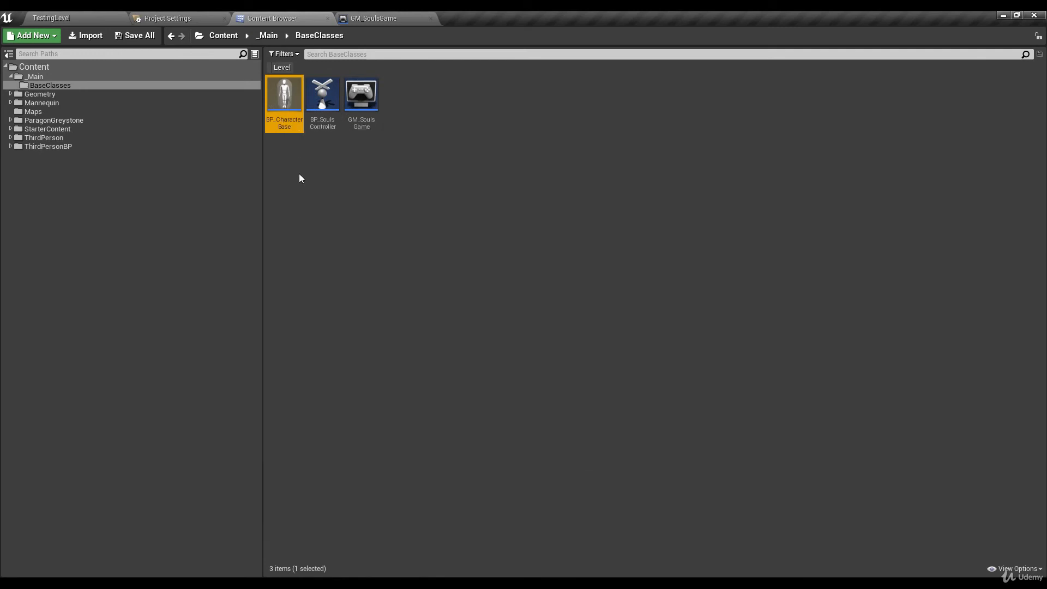
right_click(283, 104)
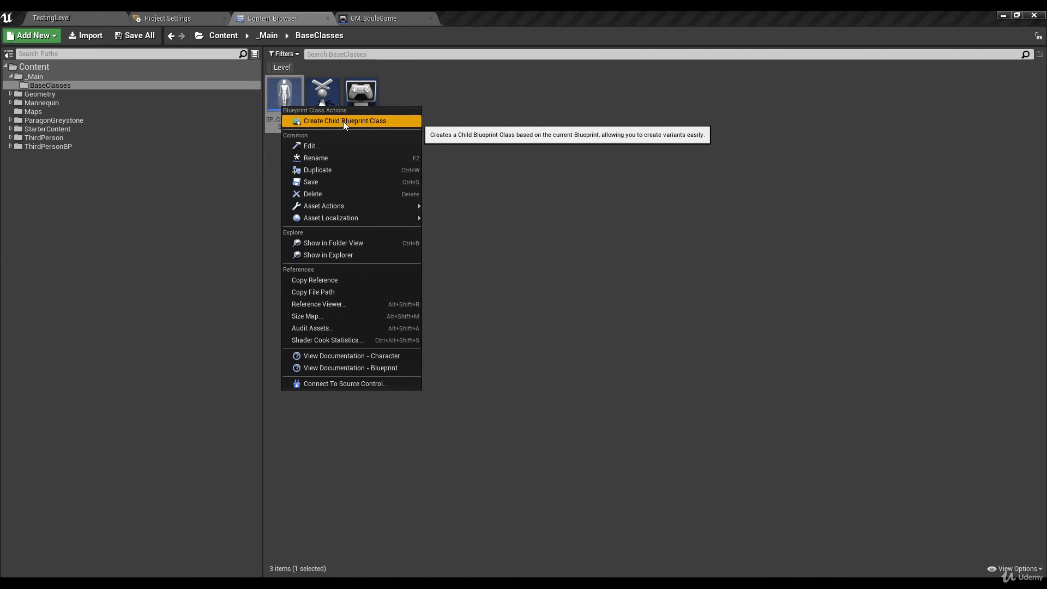
left_click(480, 116)
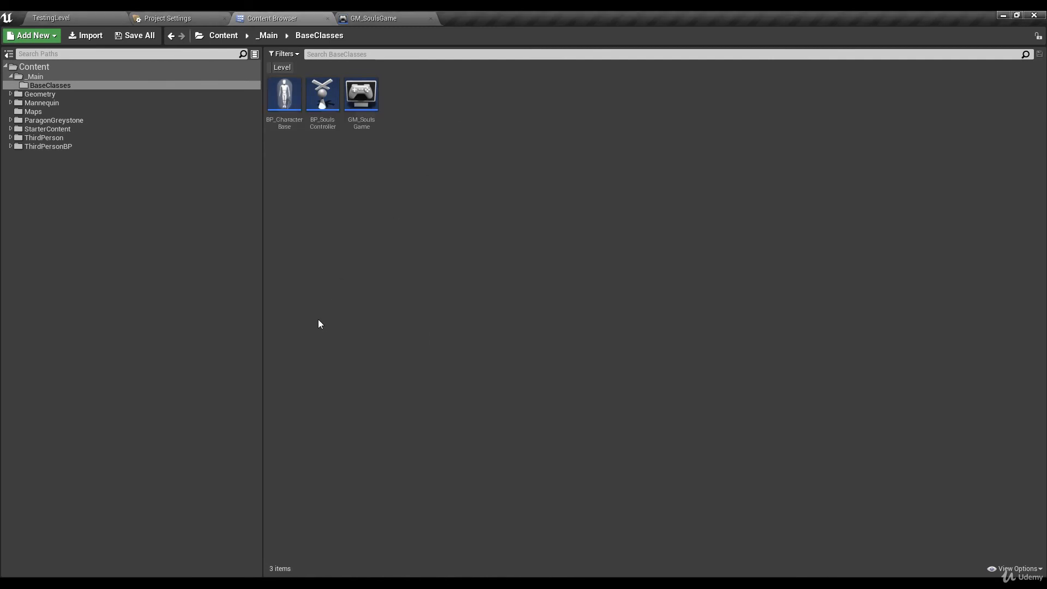
left_click(282, 101)
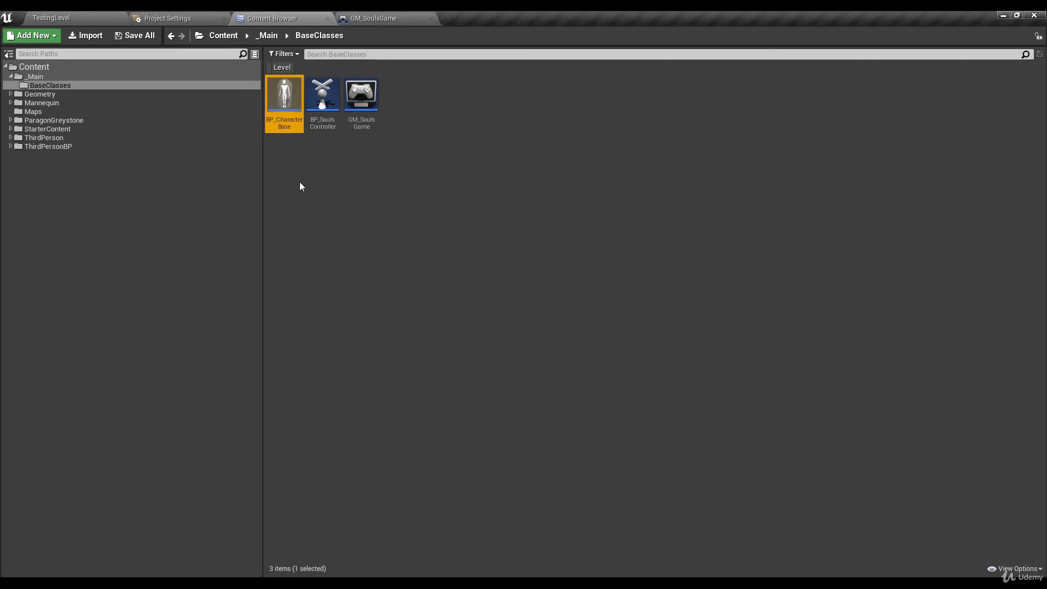
left_click(301, 184)
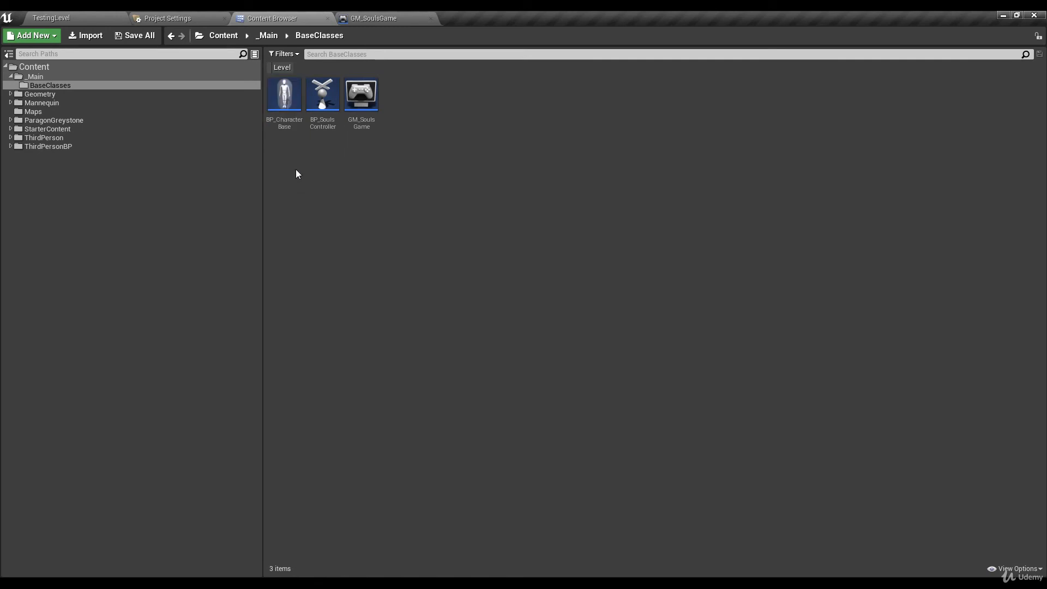
left_click(284, 101)
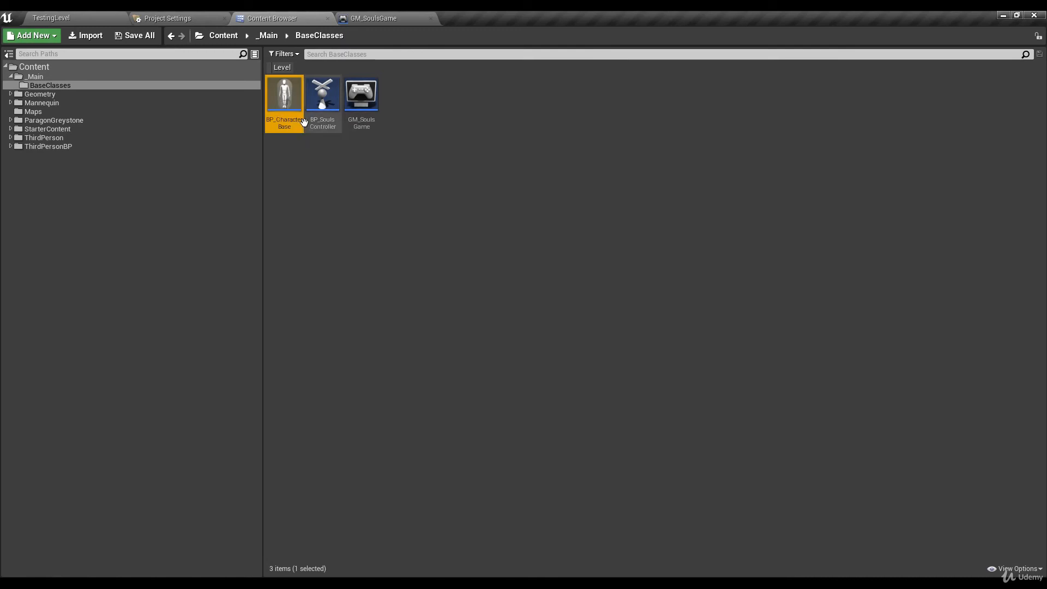
left_click(380, 17)
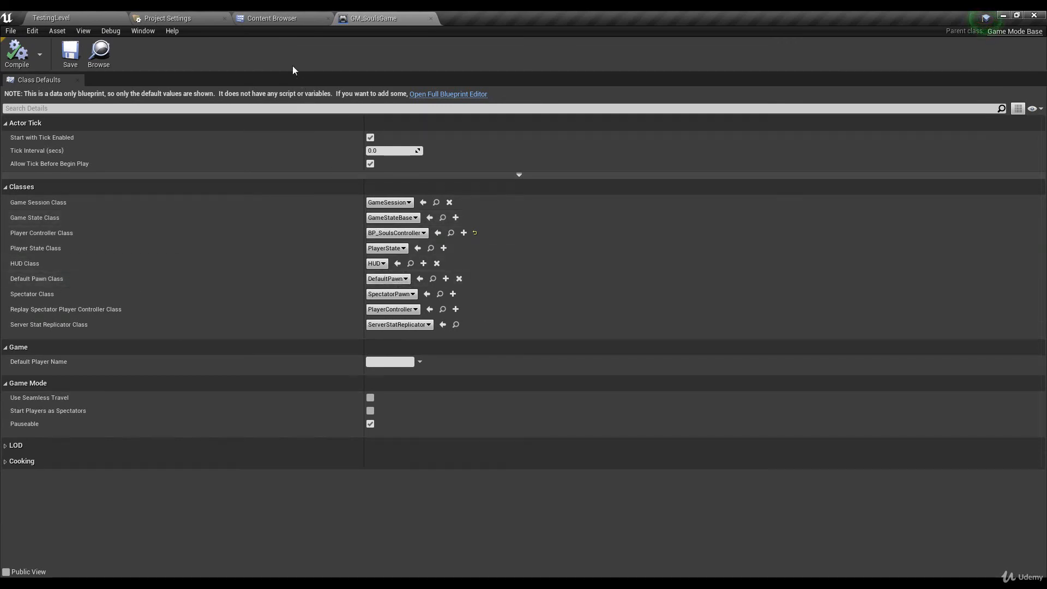
Create a child Blueprint class of BP_CharacterBase in the BaseClasses folder and name it BP_HeroCharacter
left_click(272, 18)
right_click(280, 98)
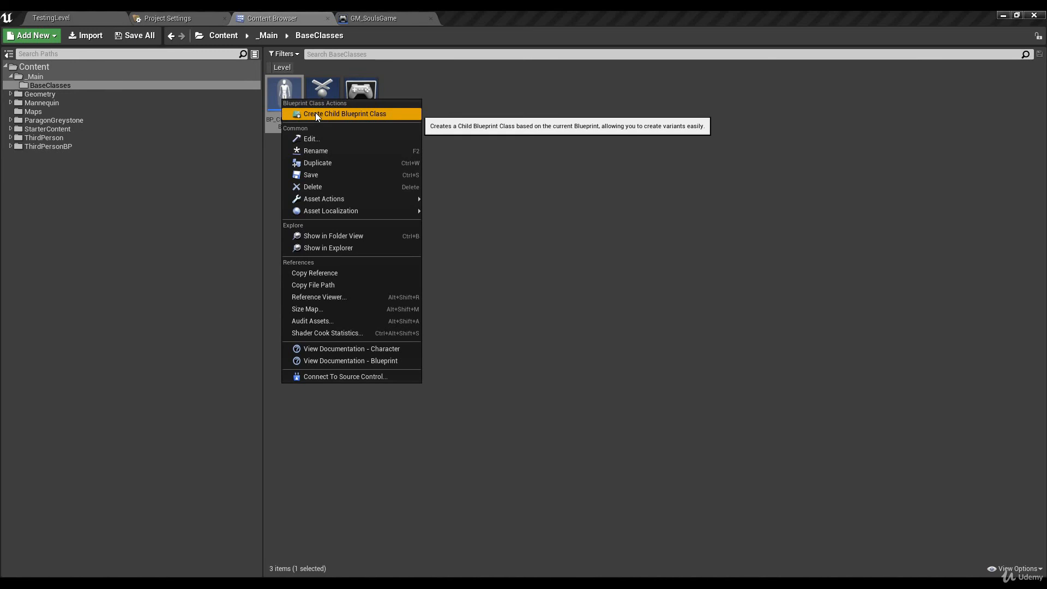
left_click(315, 113)
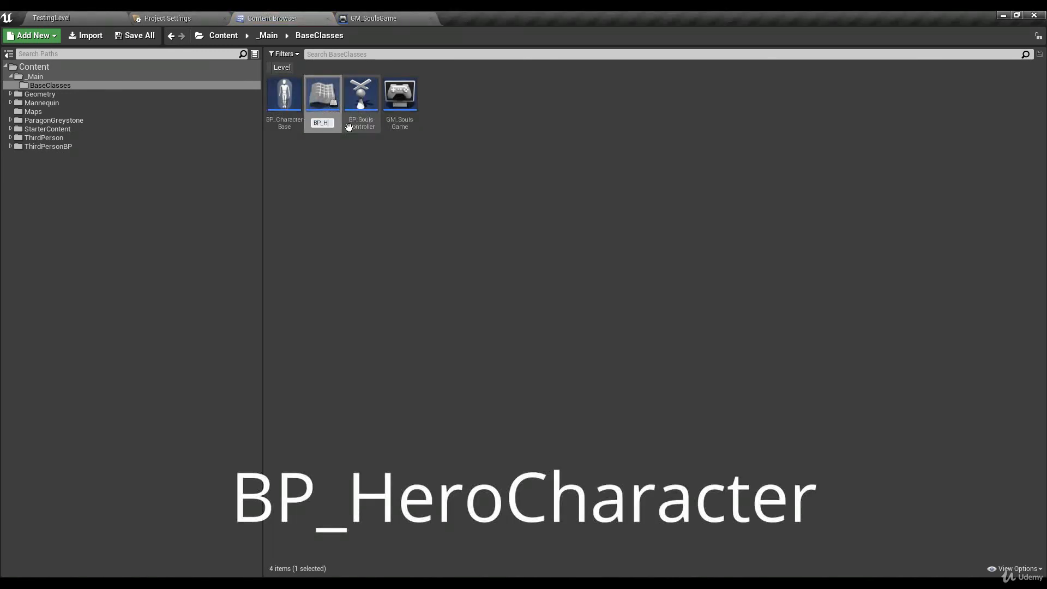
type("BP_HeroCharacter")
key("Return")
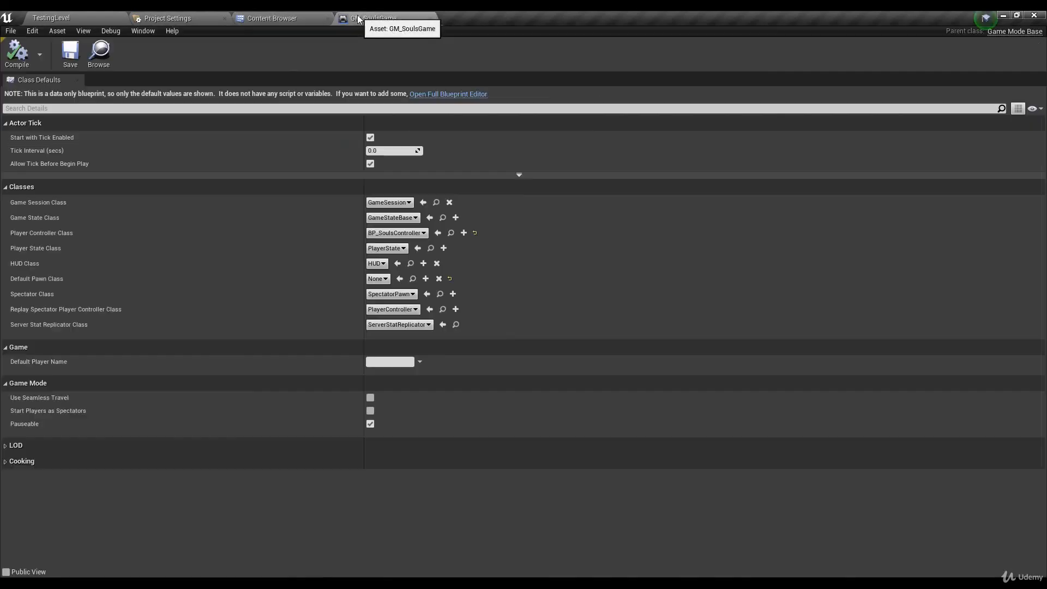
Set the Default Pawn Class of GM_SoulsGame to BP_HeroCharacter and save the Blueprint
left_click(374, 18)
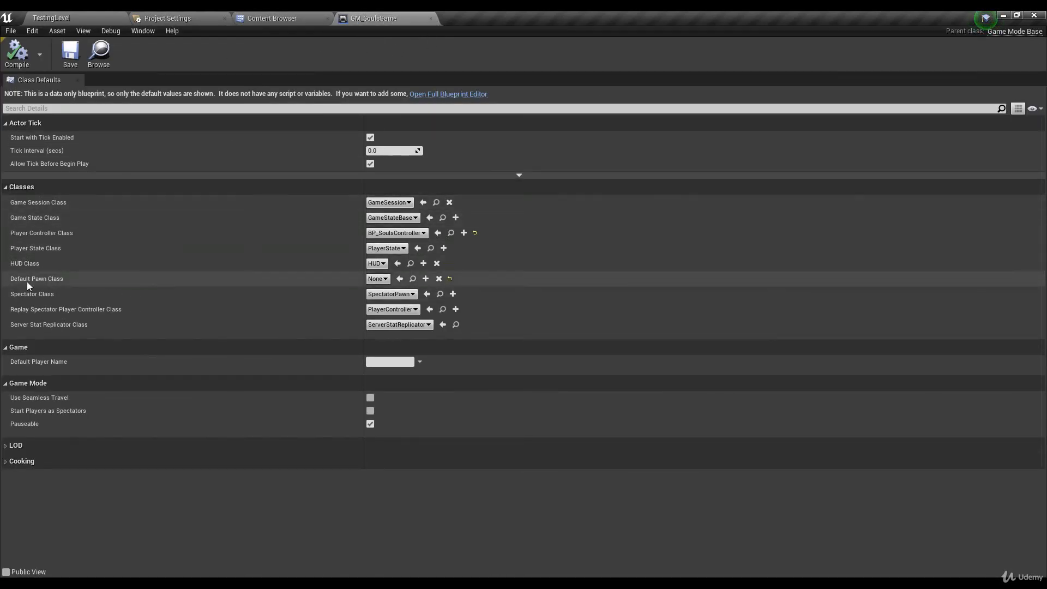
left_click(400, 279)
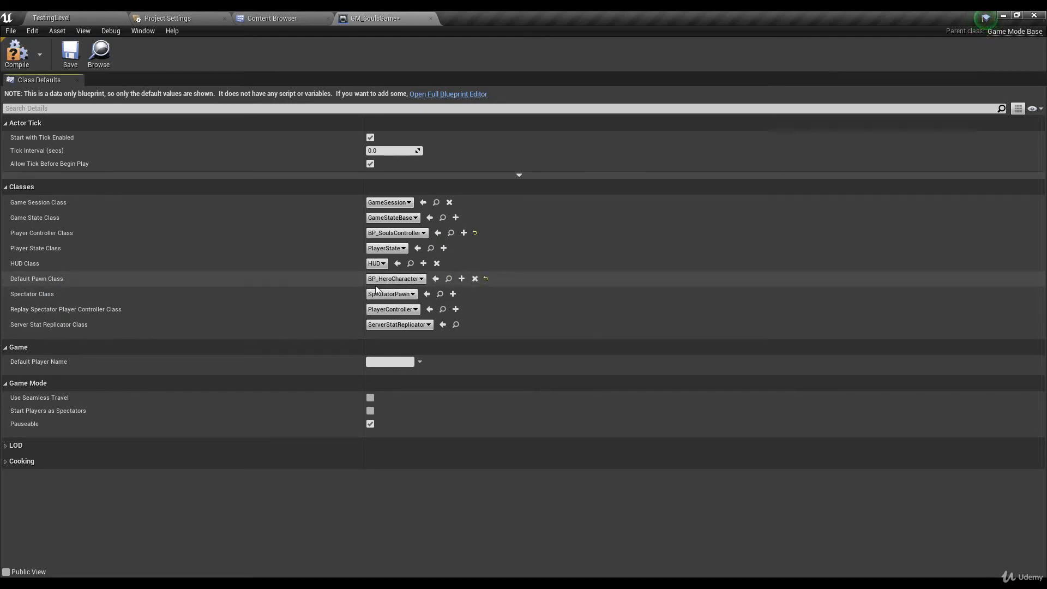
left_click(71, 60)
Open the ParagonGreystone folder in the Content Browser
left_click(275, 18)
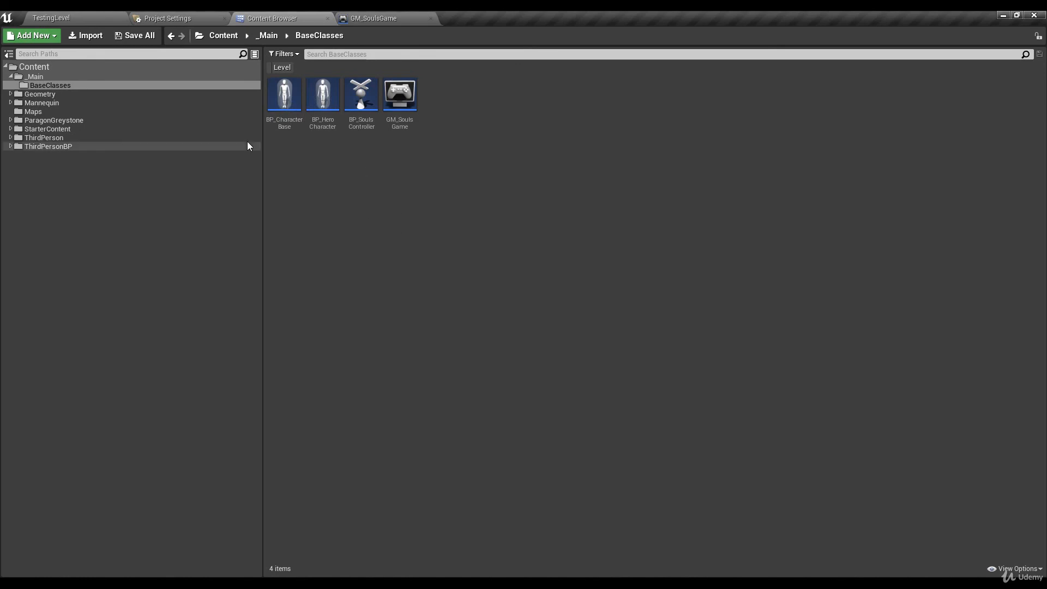
left_click(62, 120)
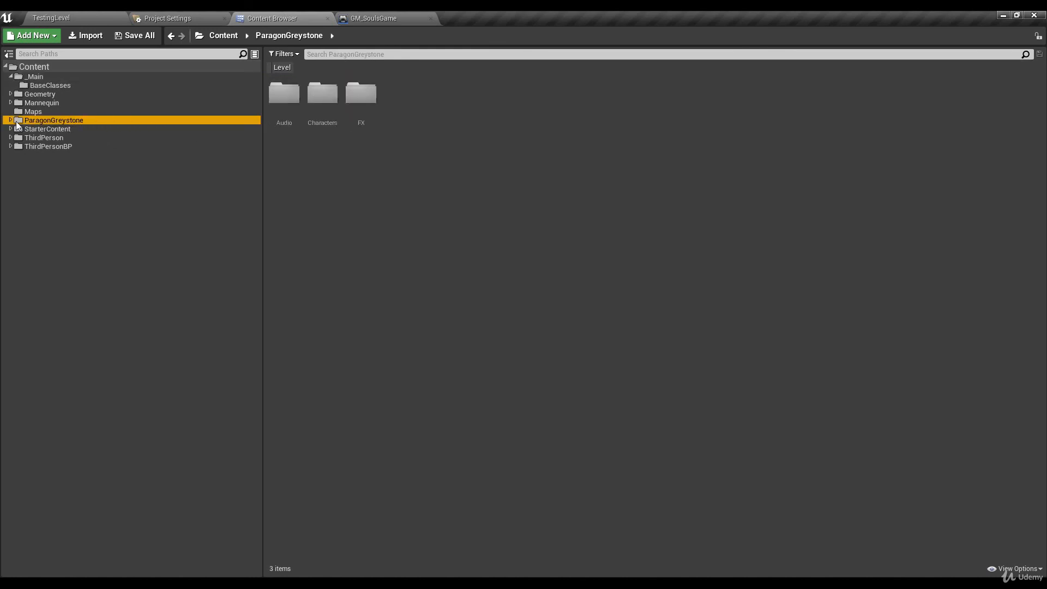